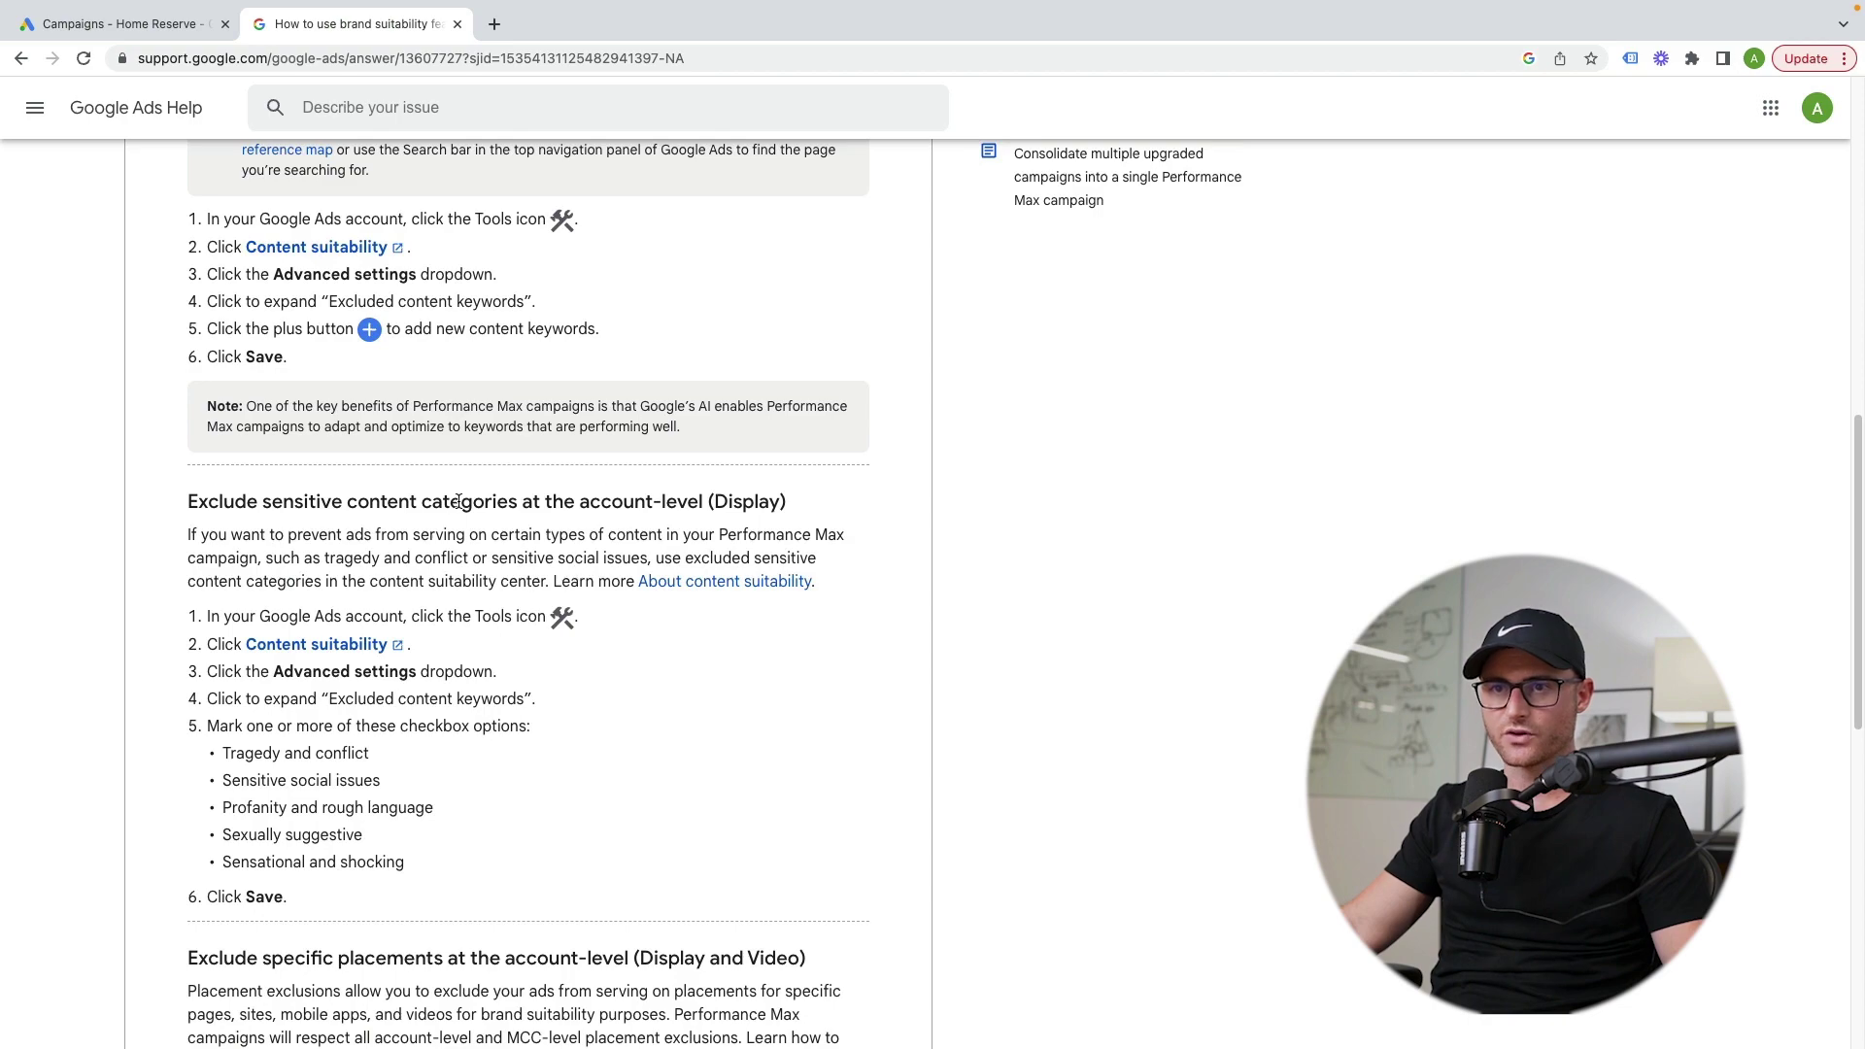
Find and highlight the branded traffic exclusion heading on the Google Ads Help page.
scroll(502, 481, "down", 4)
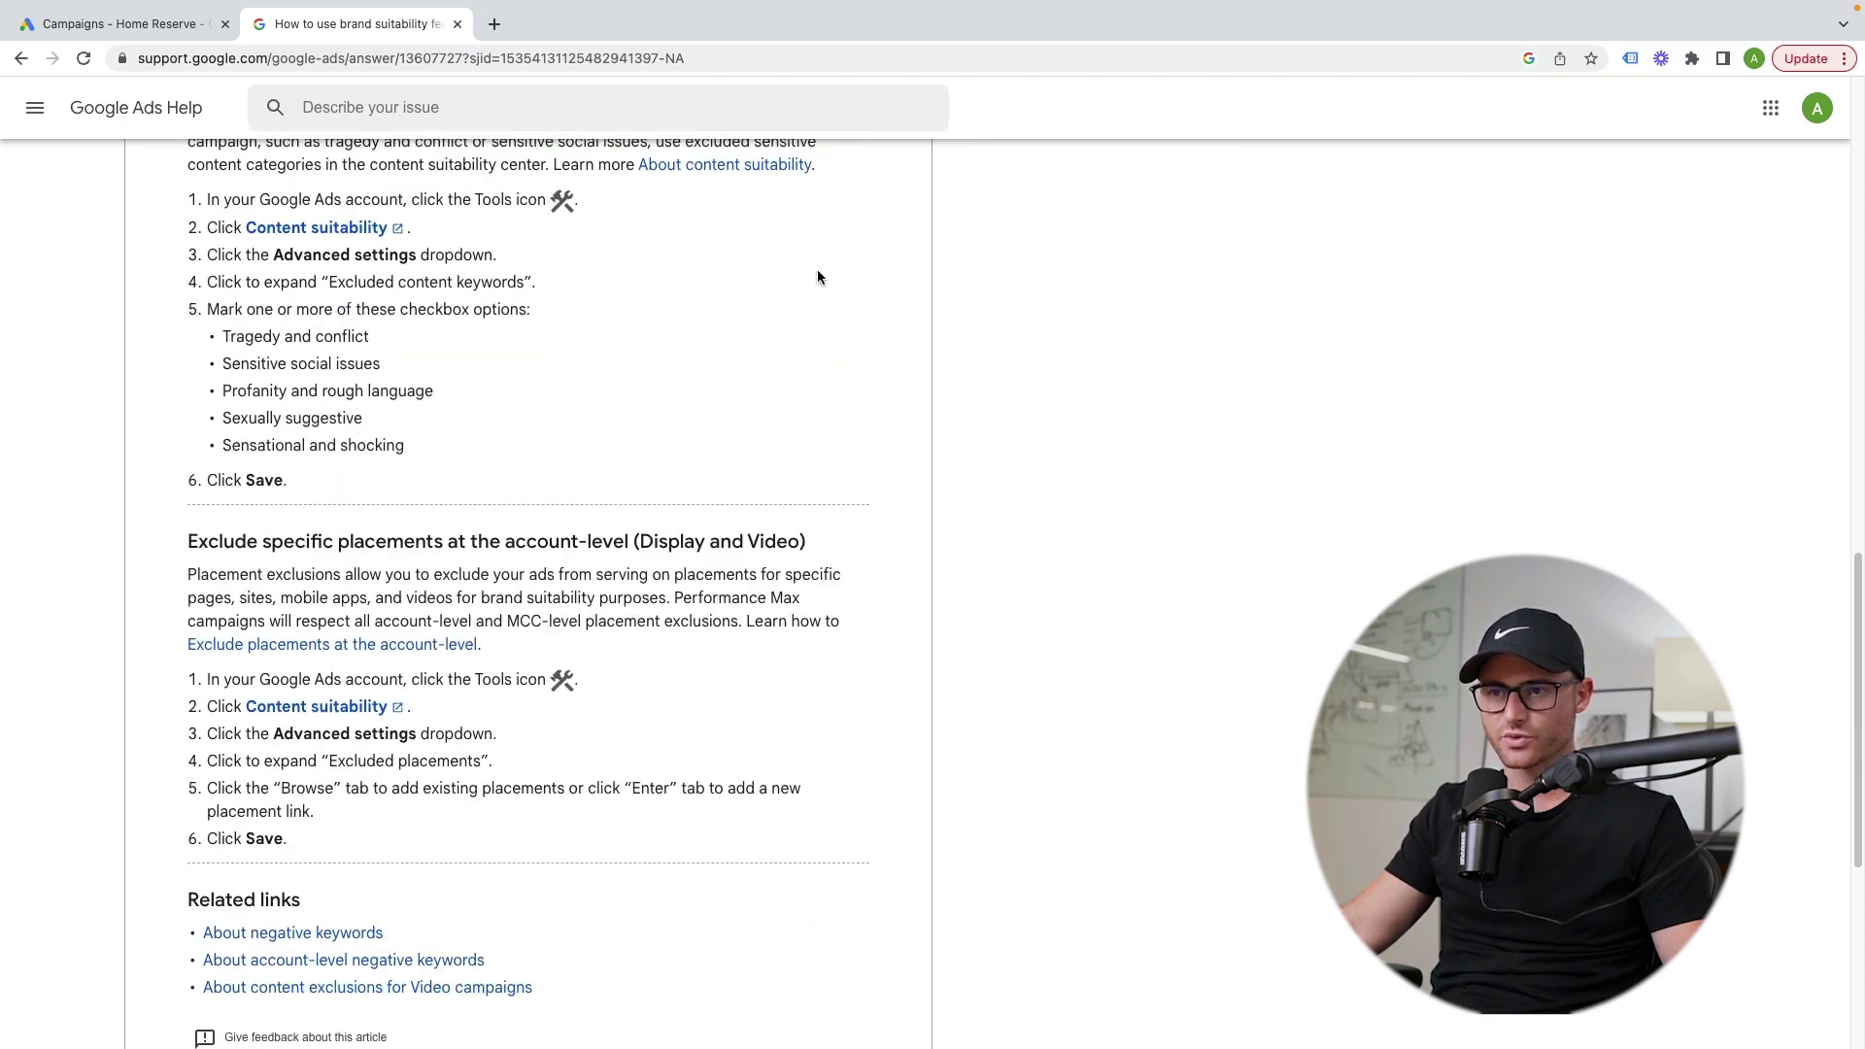
scroll(806, 352, "up", 5)
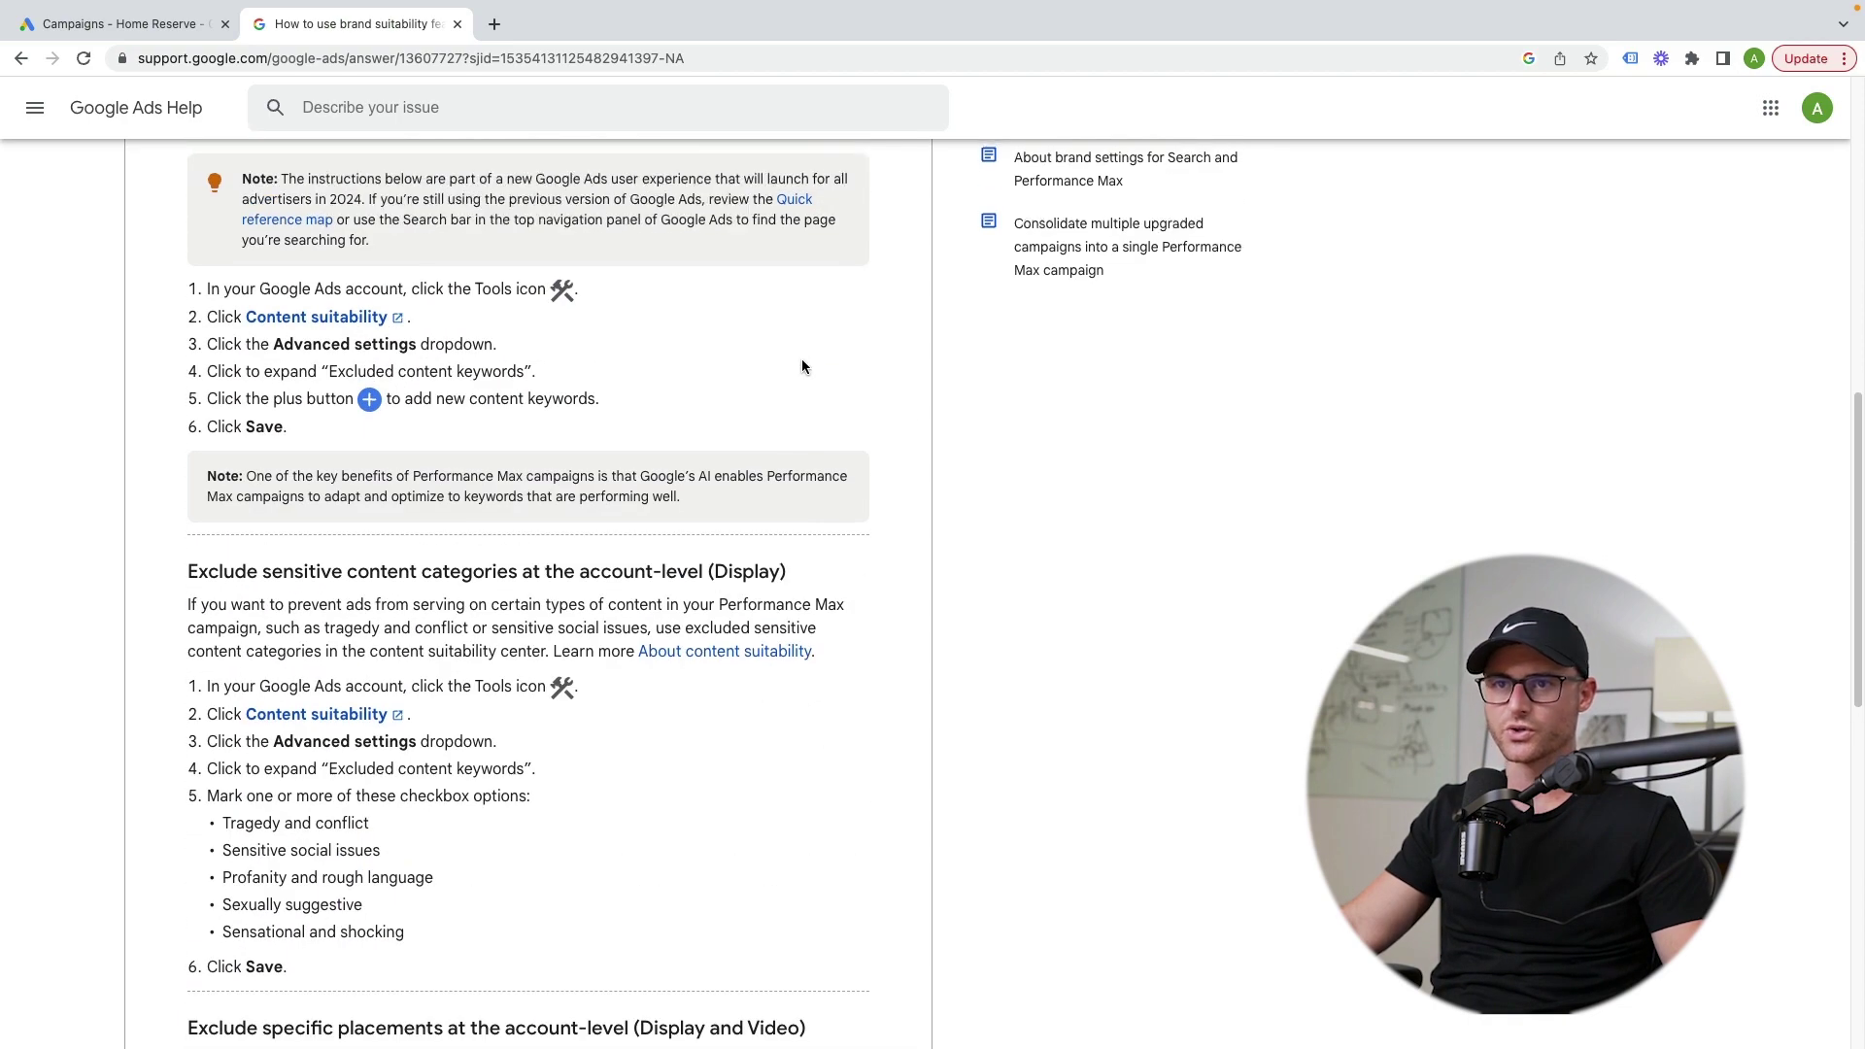
scroll(802, 366, "up", 8)
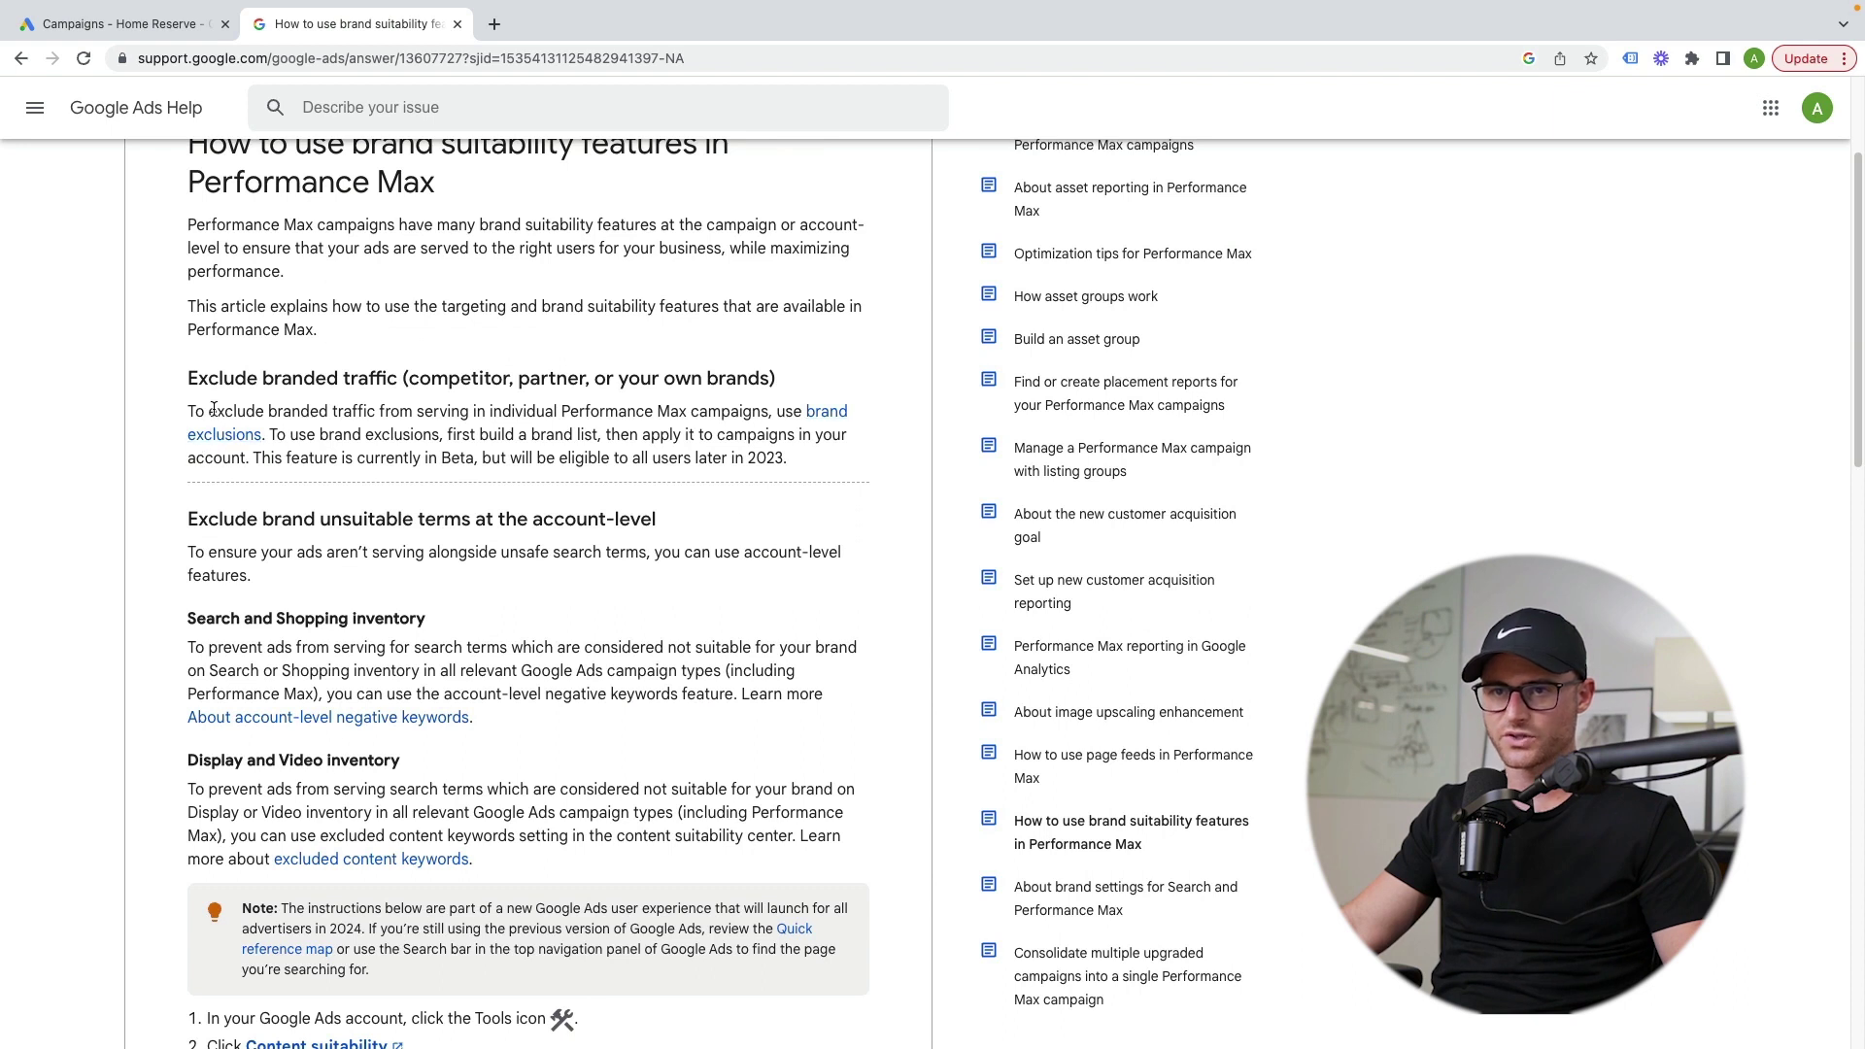
scroll(213, 409, "up", 1)
left_click_drag(189, 160, 545, 214)
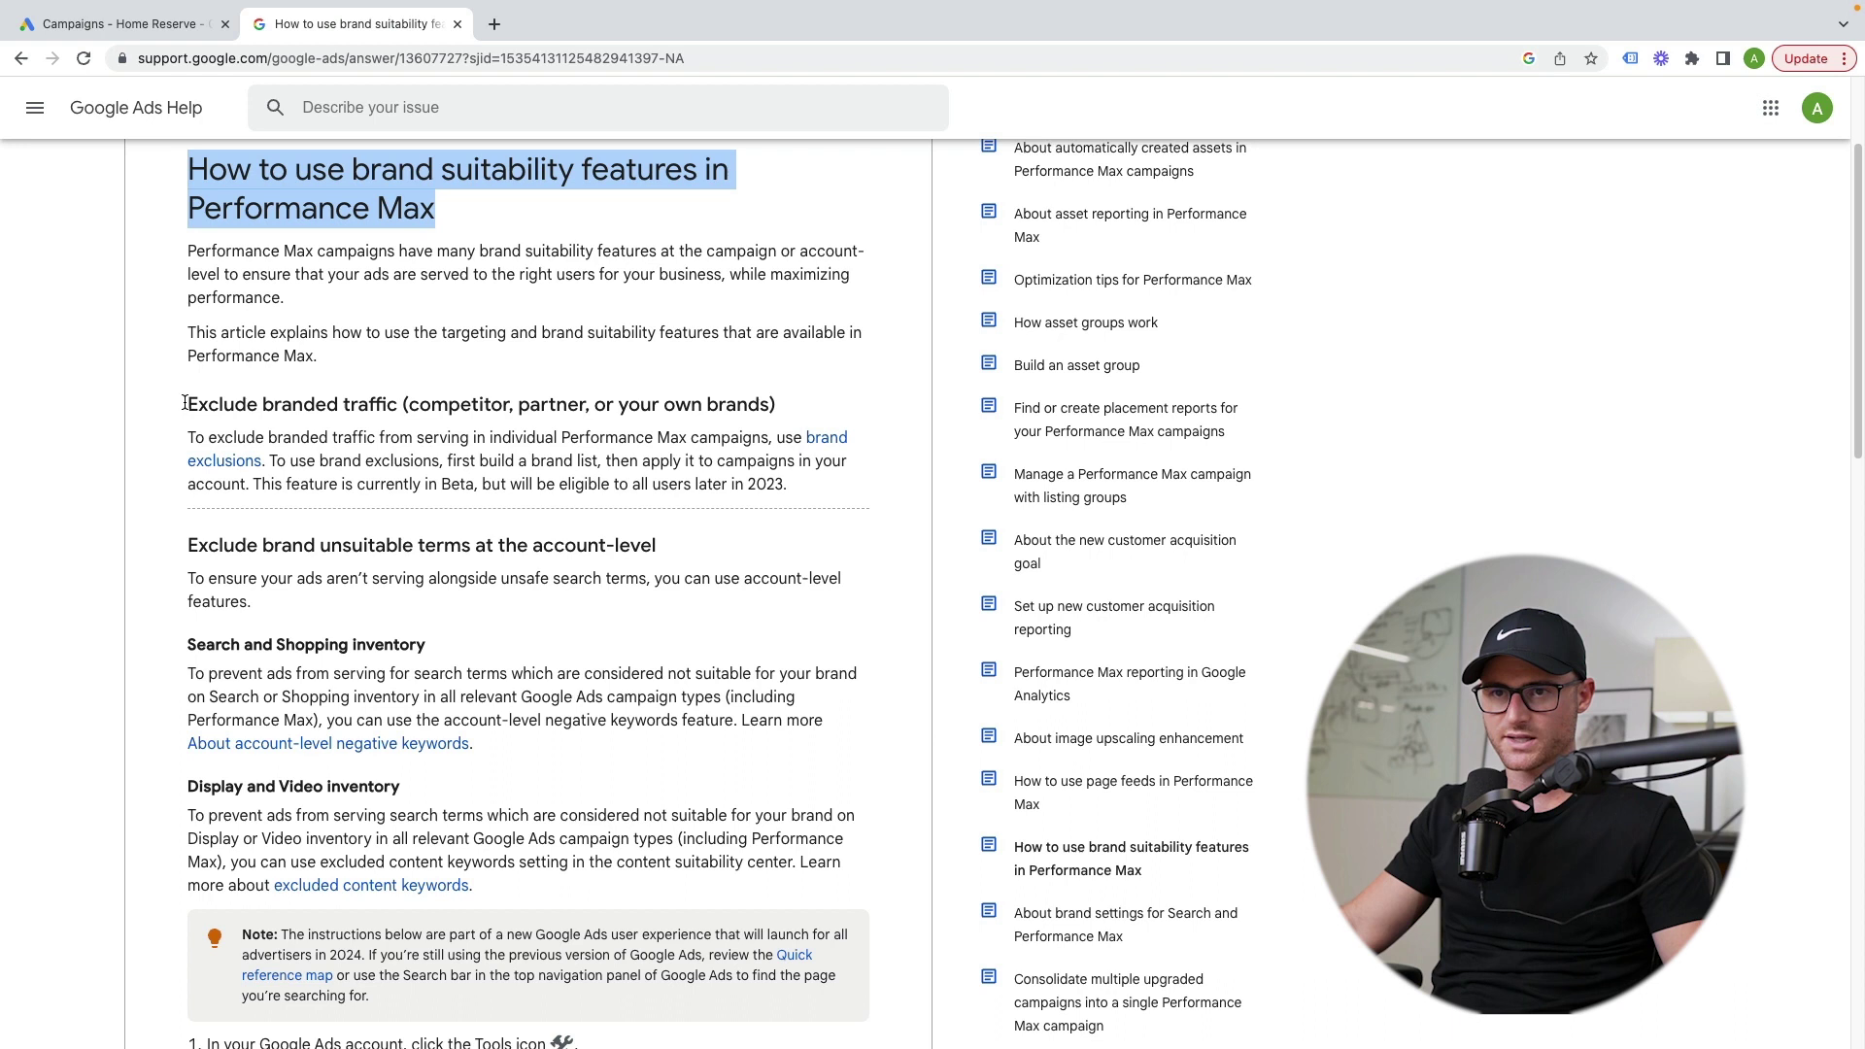
left_click_drag(184, 402, 830, 399)
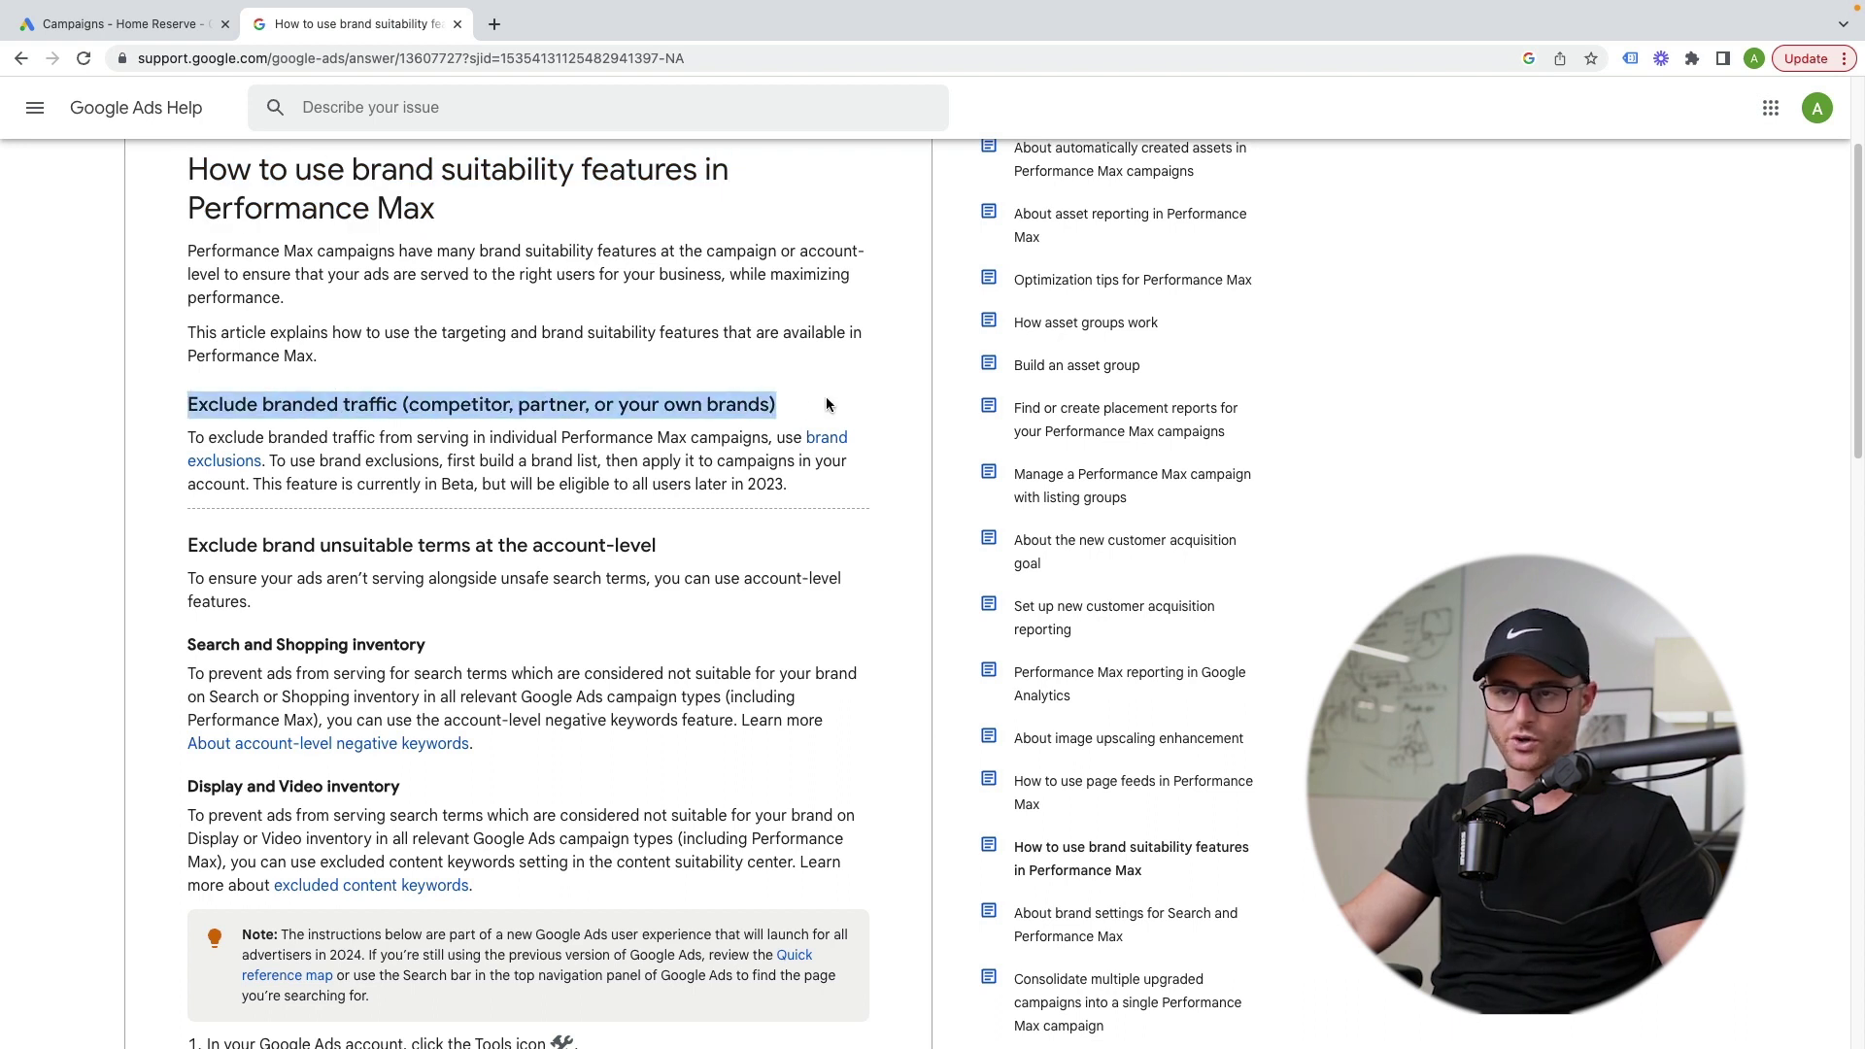
left_click(753, 413)
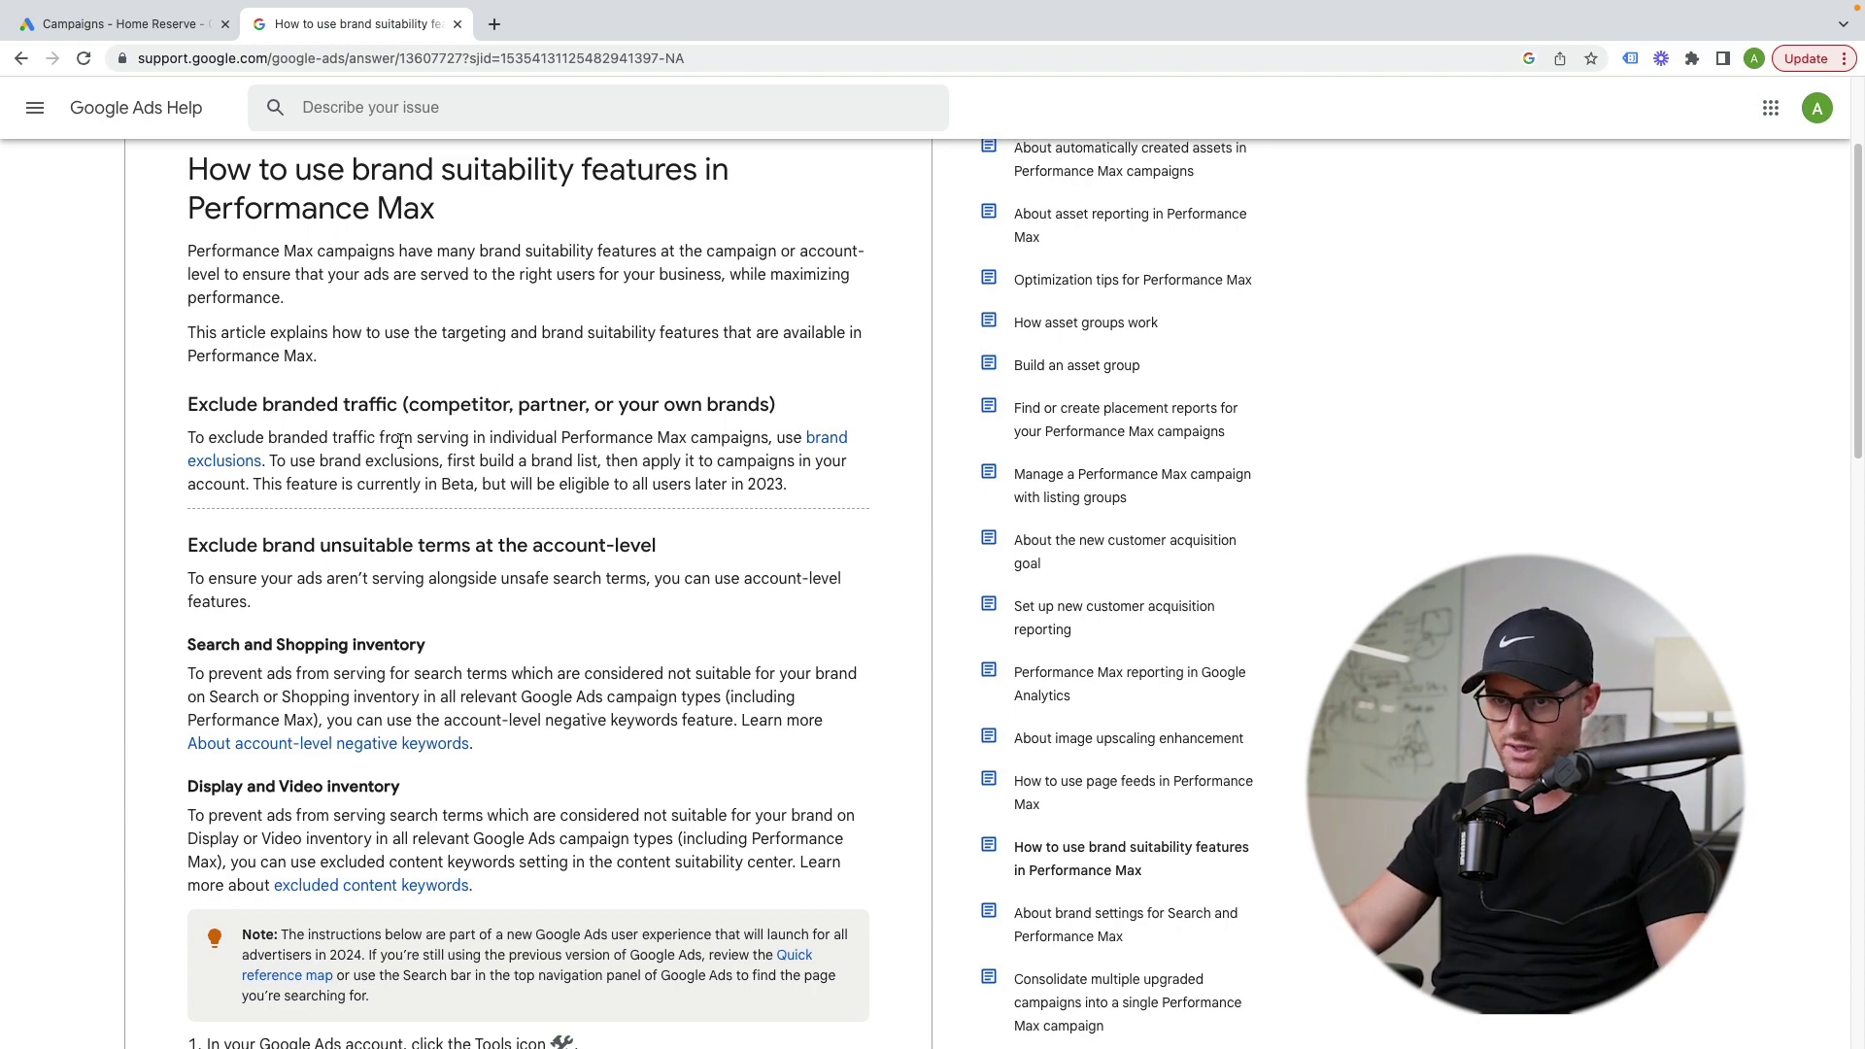
Read the brand exclusions help article on brand lists, then return to the Home Reserve campaigns list.
left_click(821, 443)
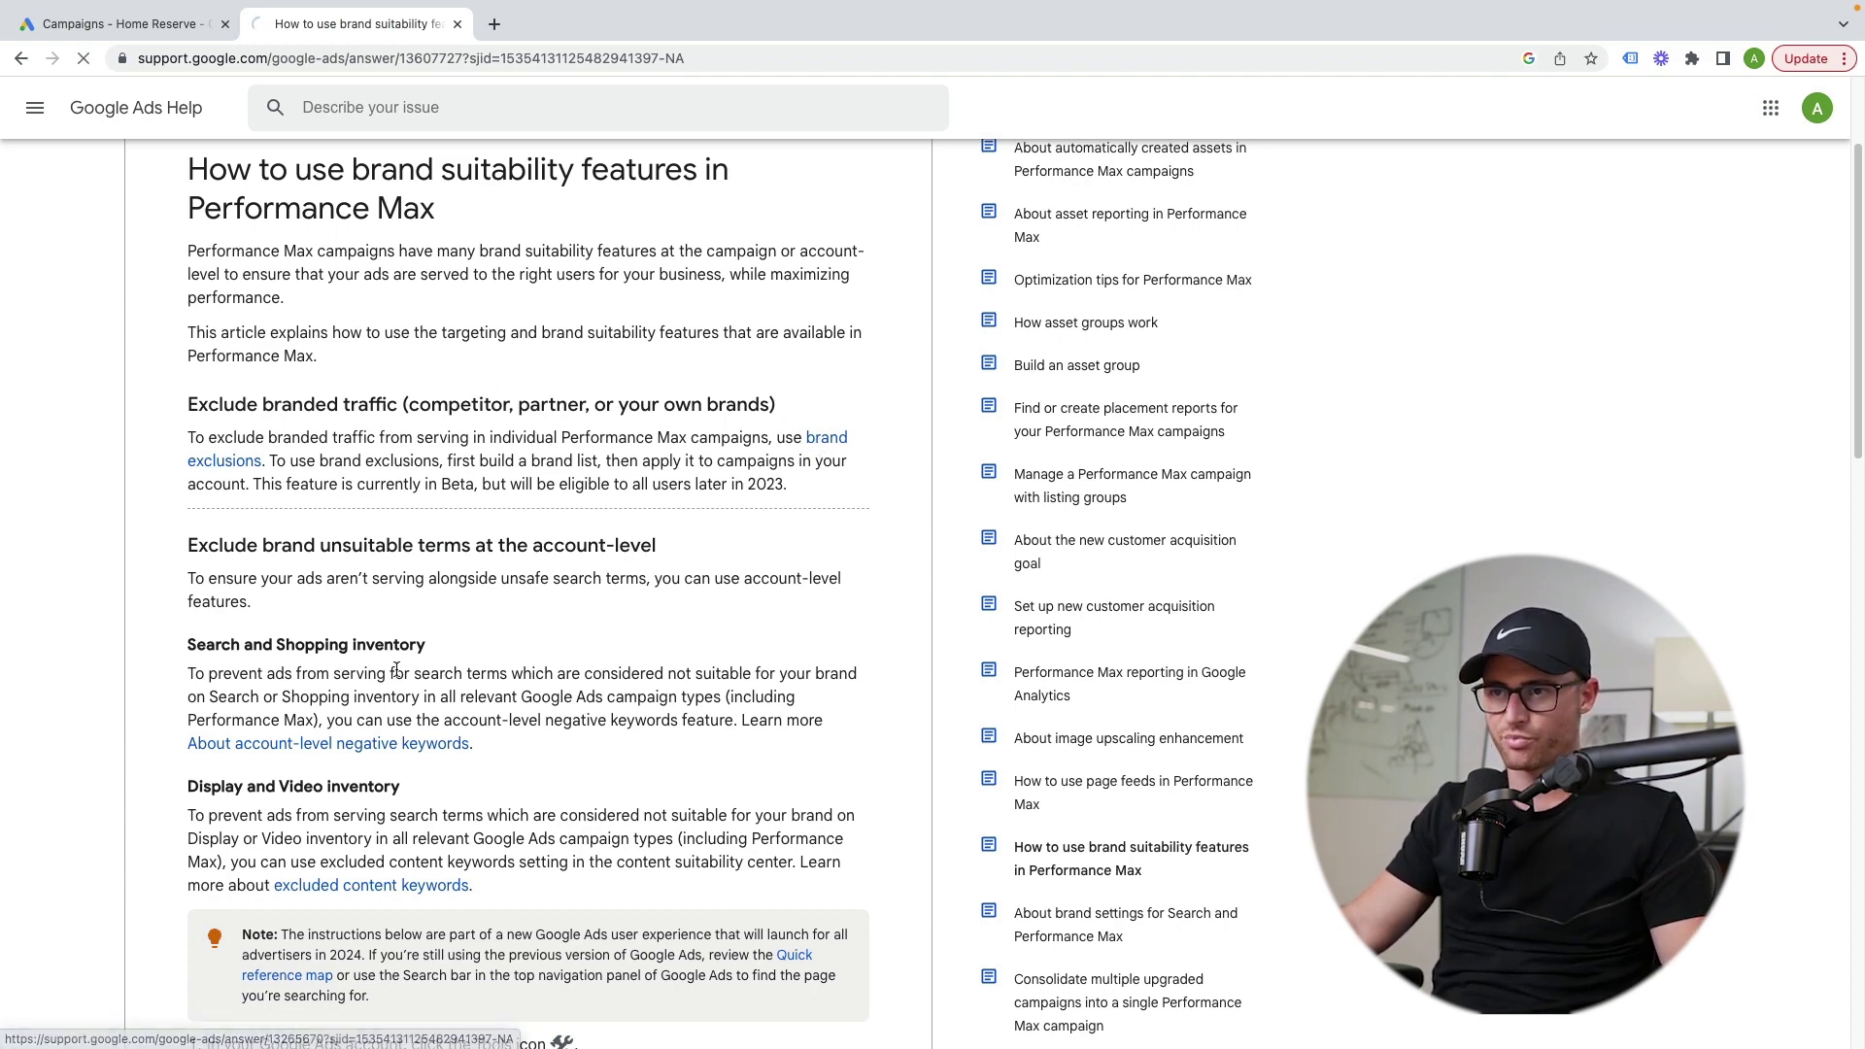
scroll(413, 578, "down", 10)
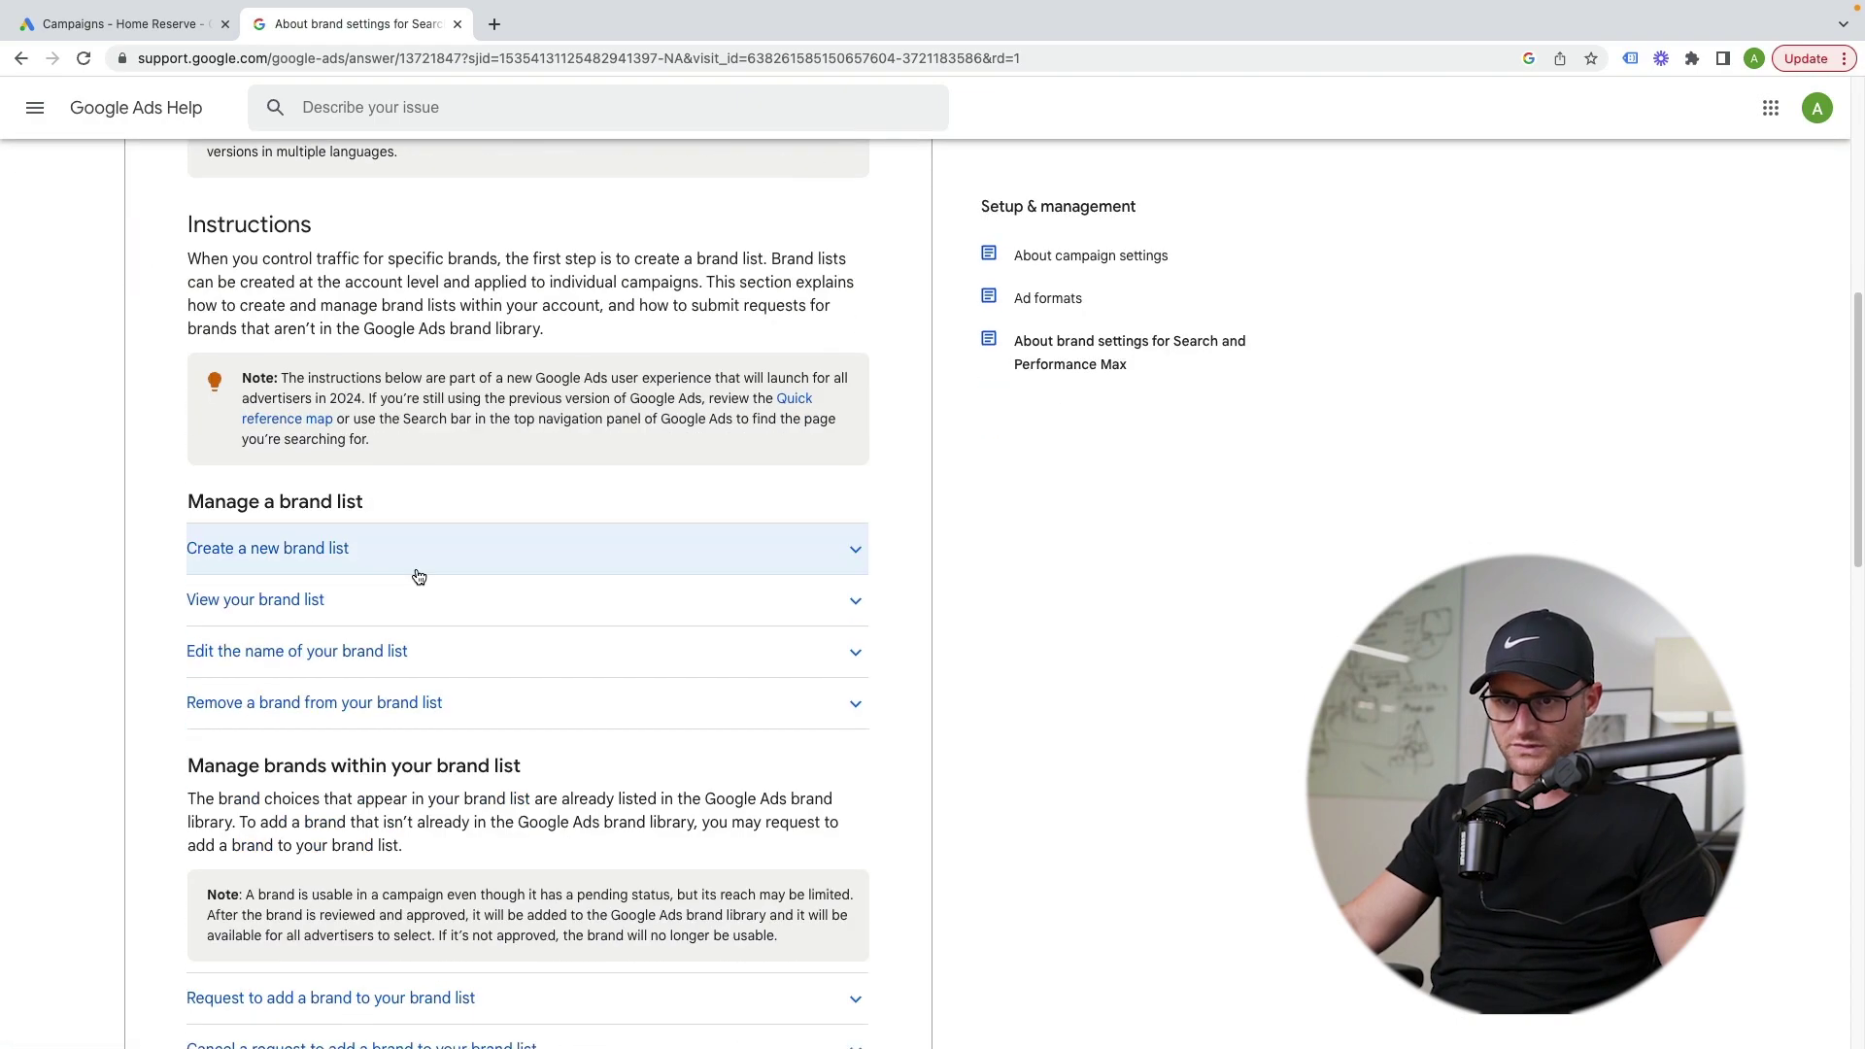
scroll(426, 553, "down", 7)
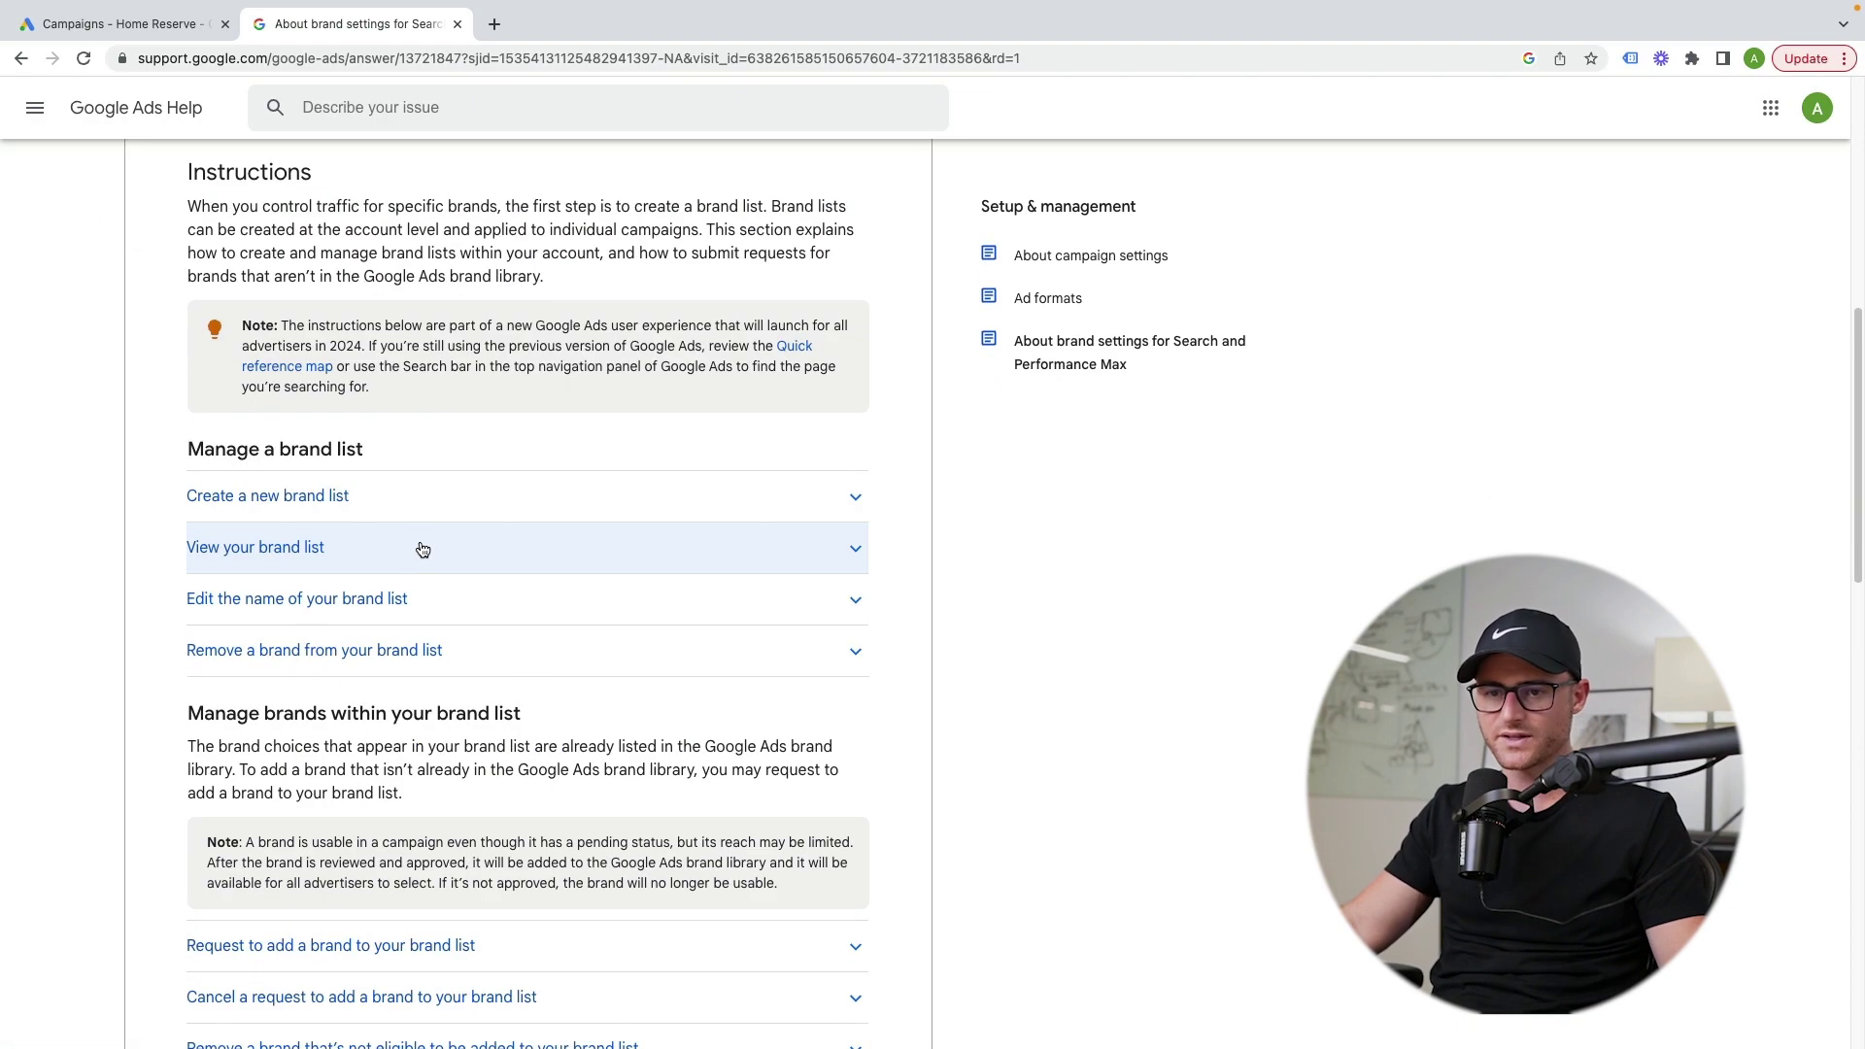
scroll(430, 550, "down", 10)
scroll(430, 549, "up", 15)
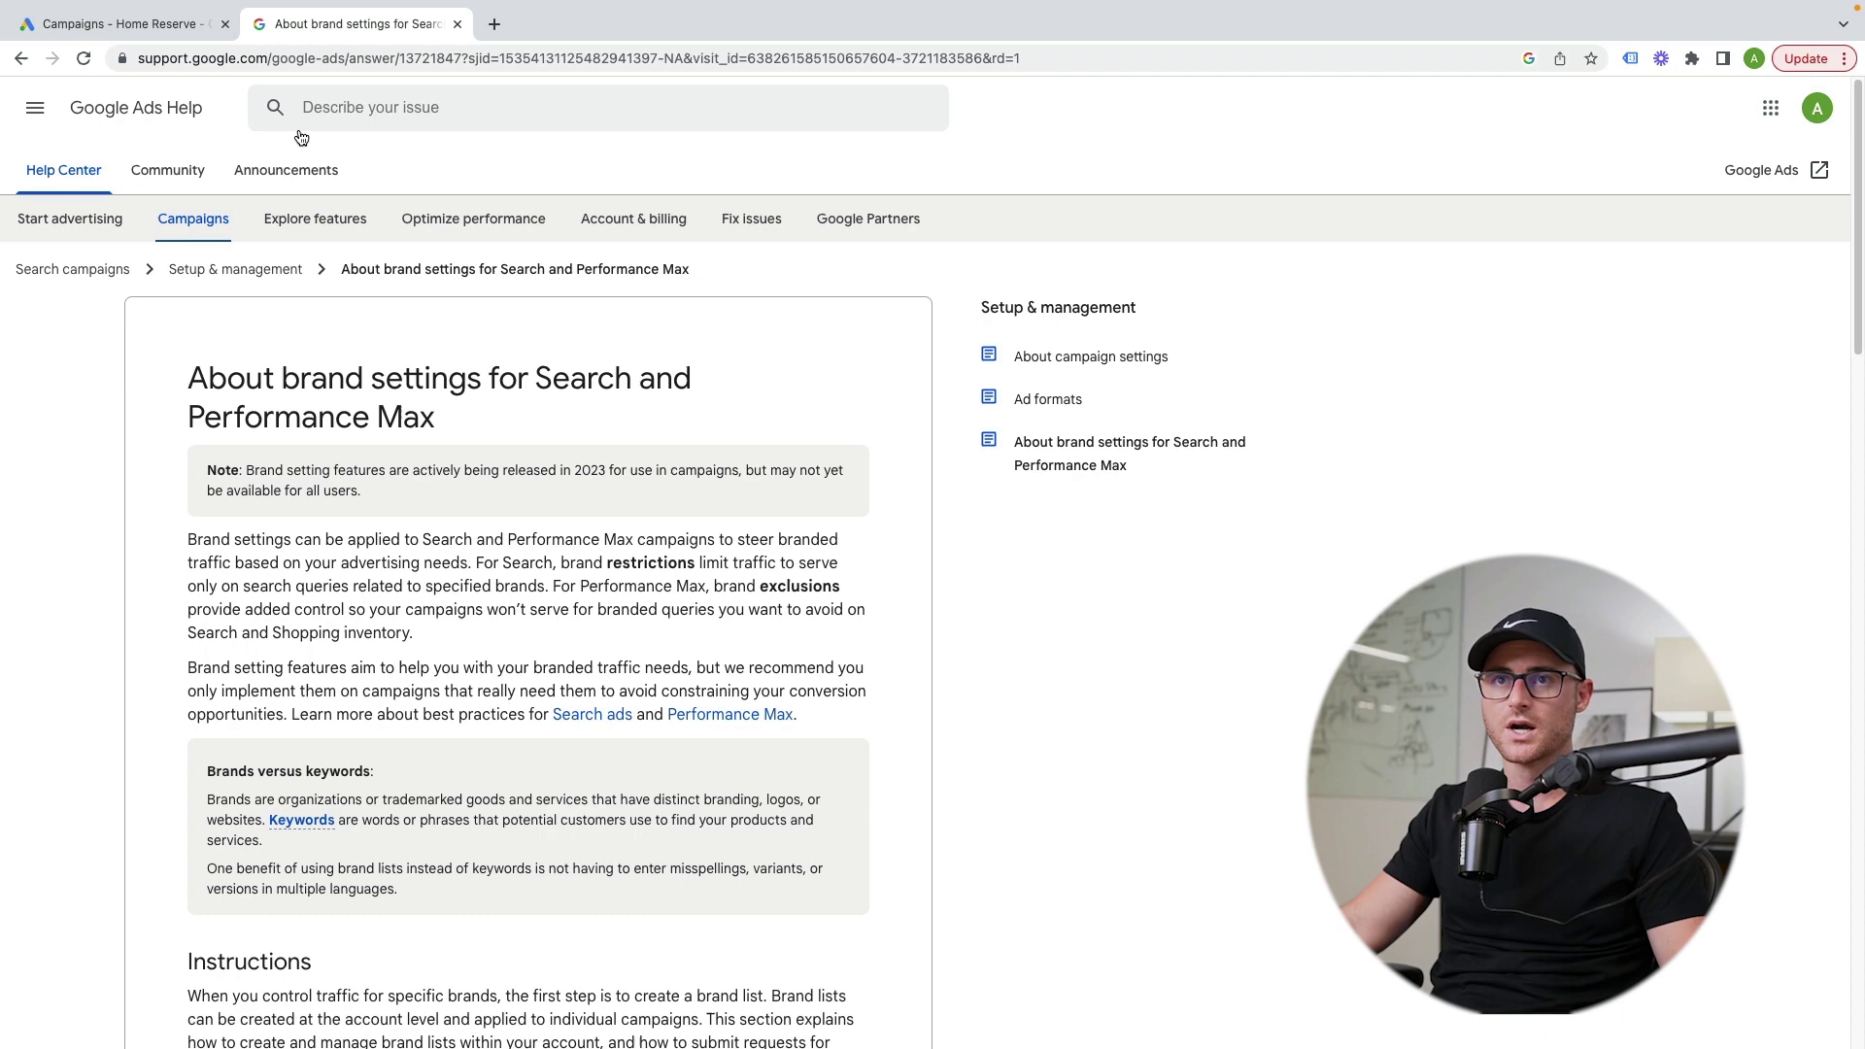
left_click(126, 24)
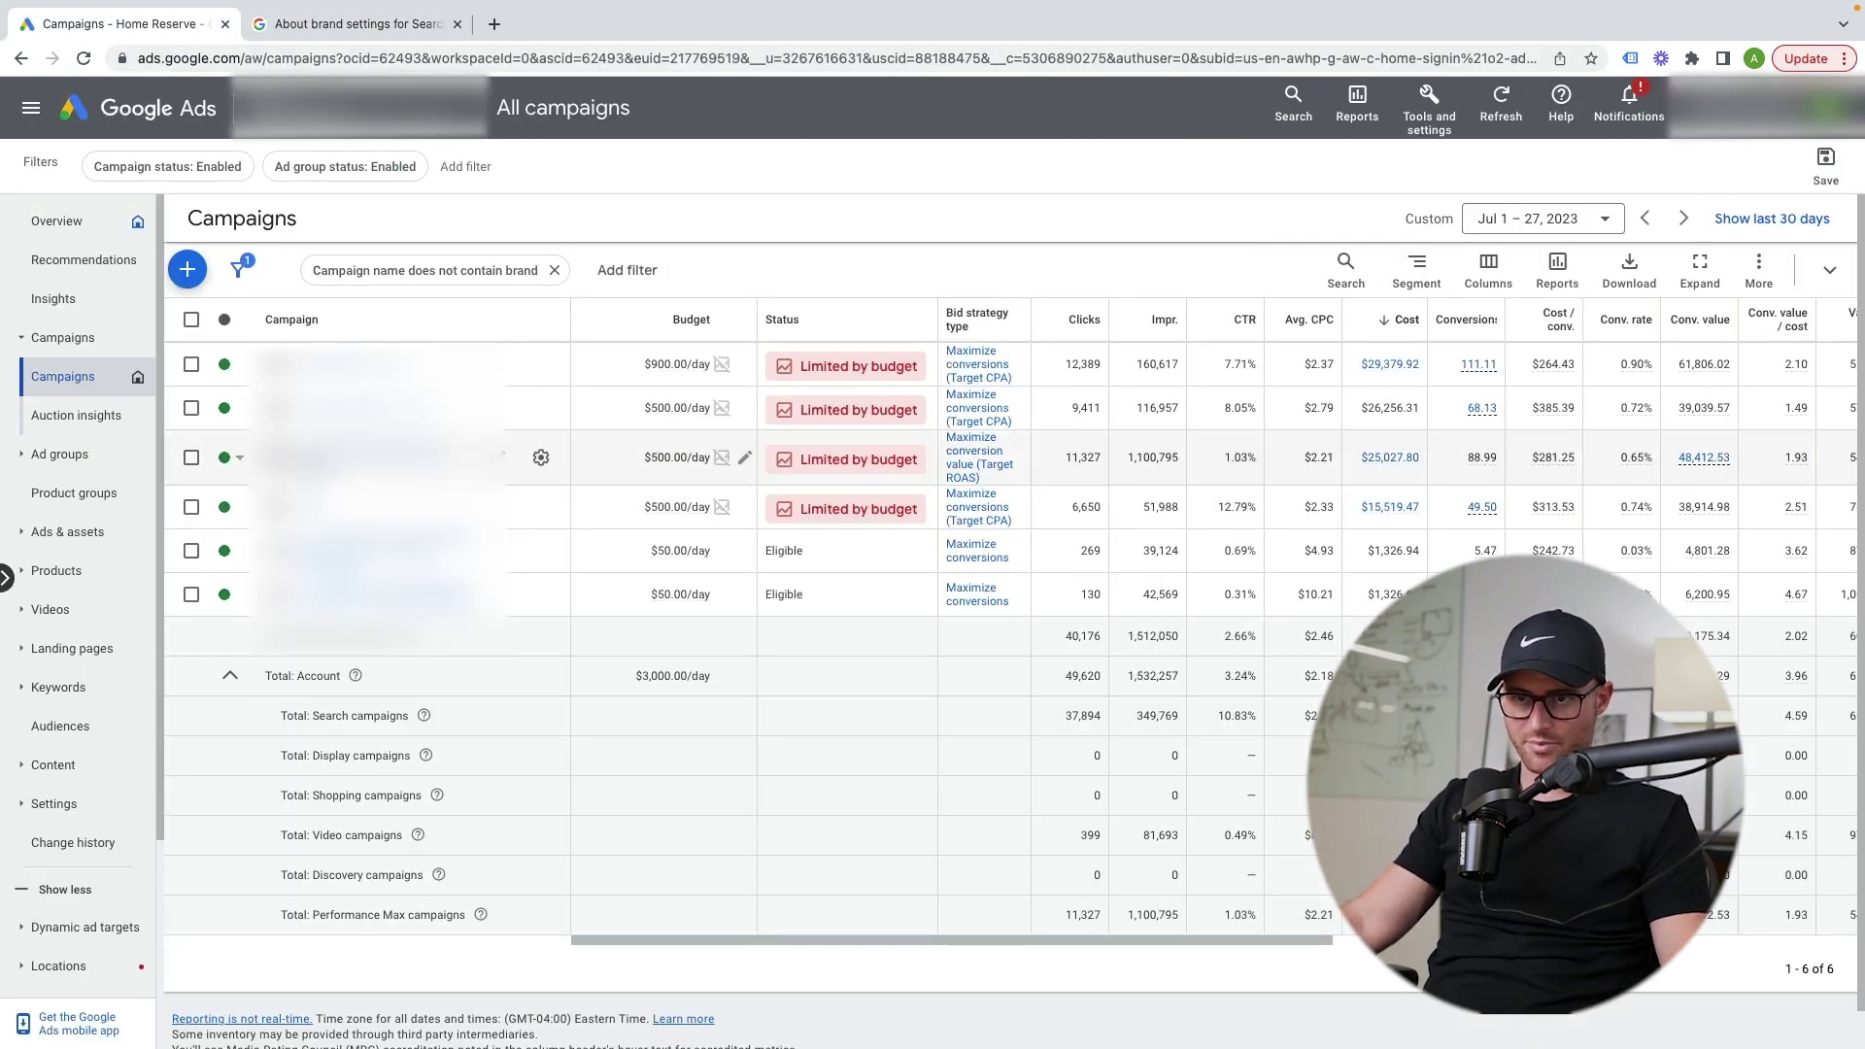
In the 4. Leads - Performance Max 11.16.21 campaign's Additional settings, start editing Brand exclusions.
left_click(305, 459)
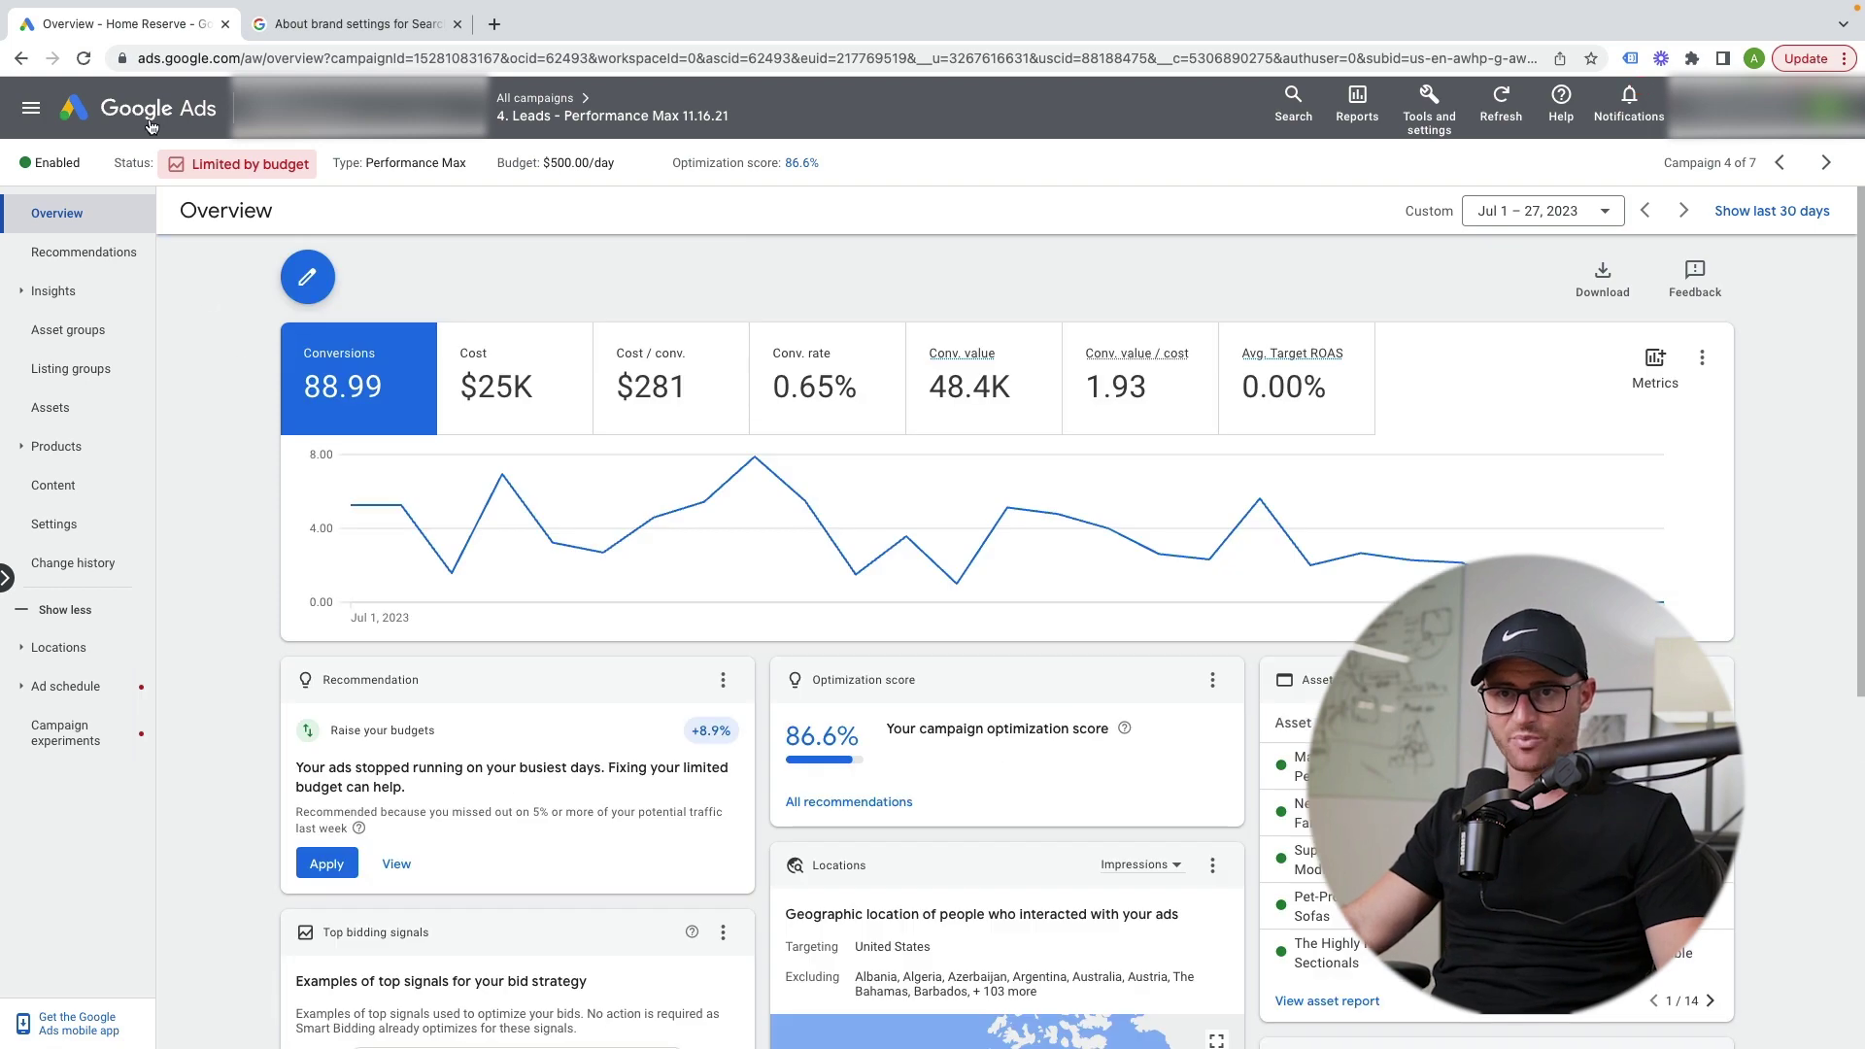
left_click(96, 529)
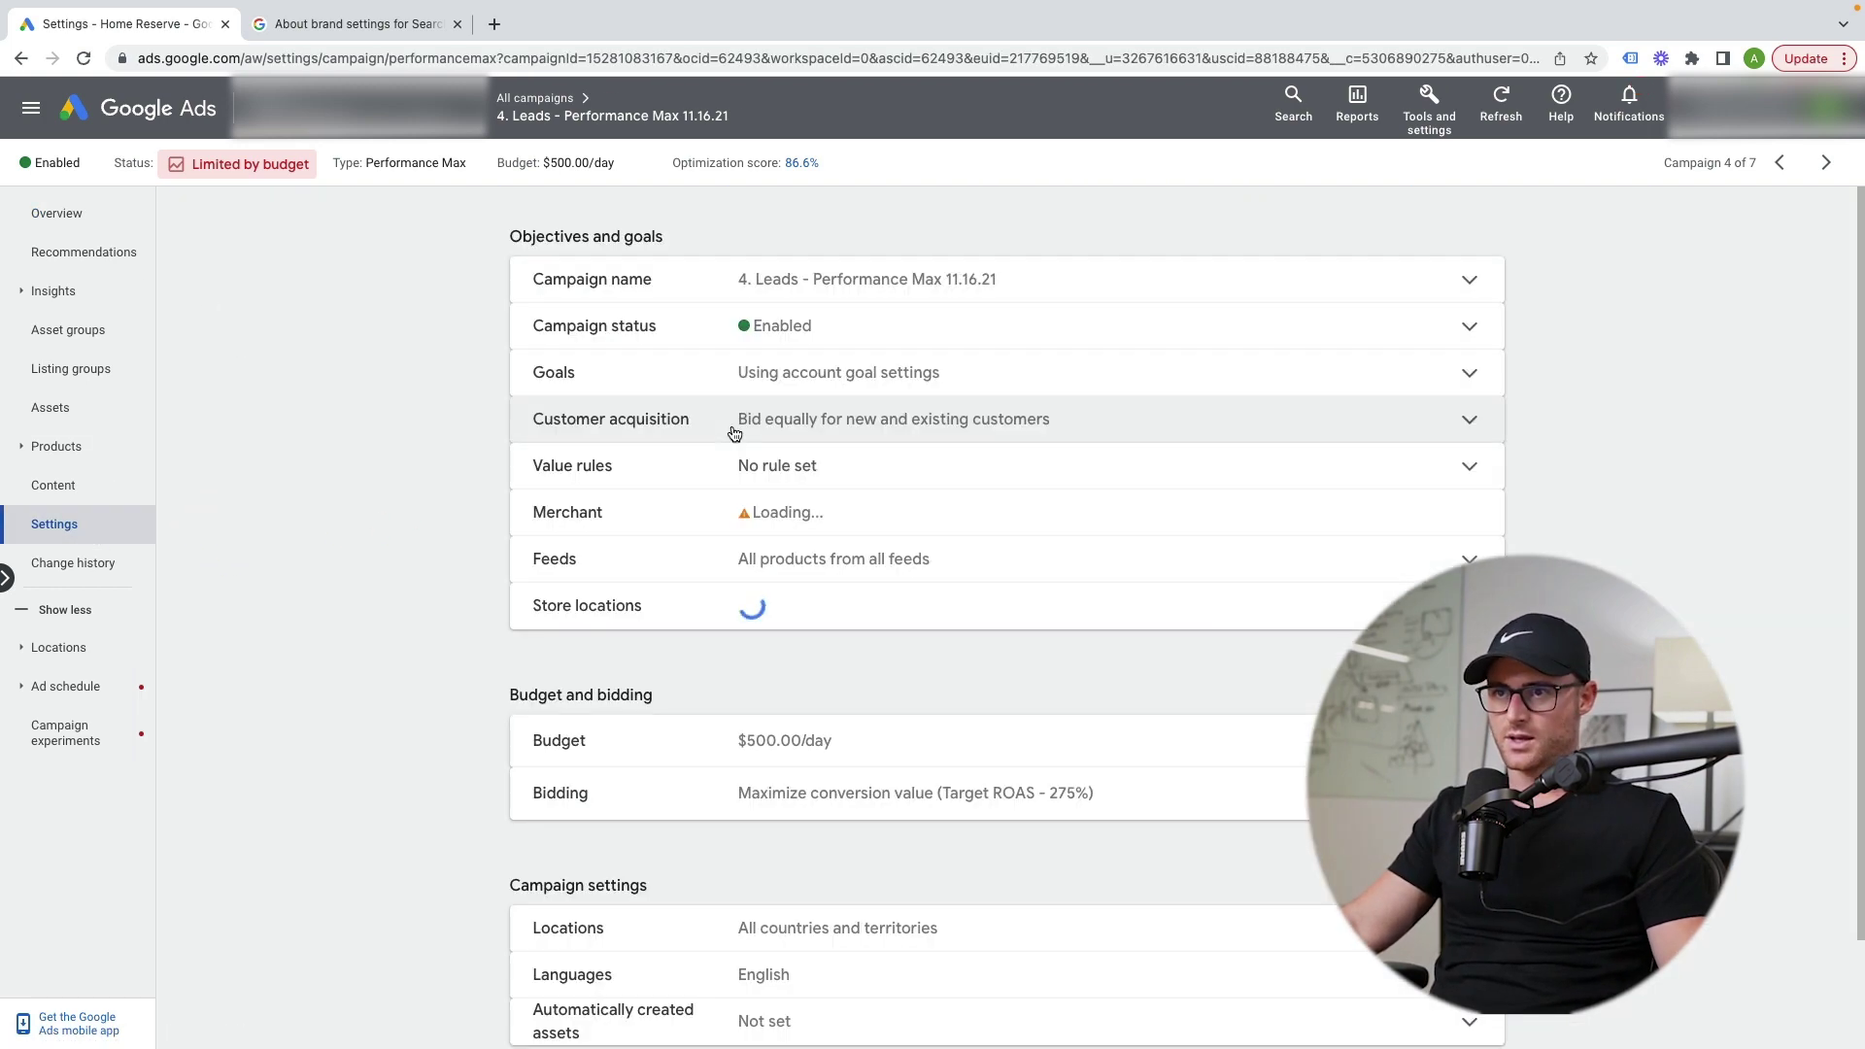
scroll(733, 321, "down", 3)
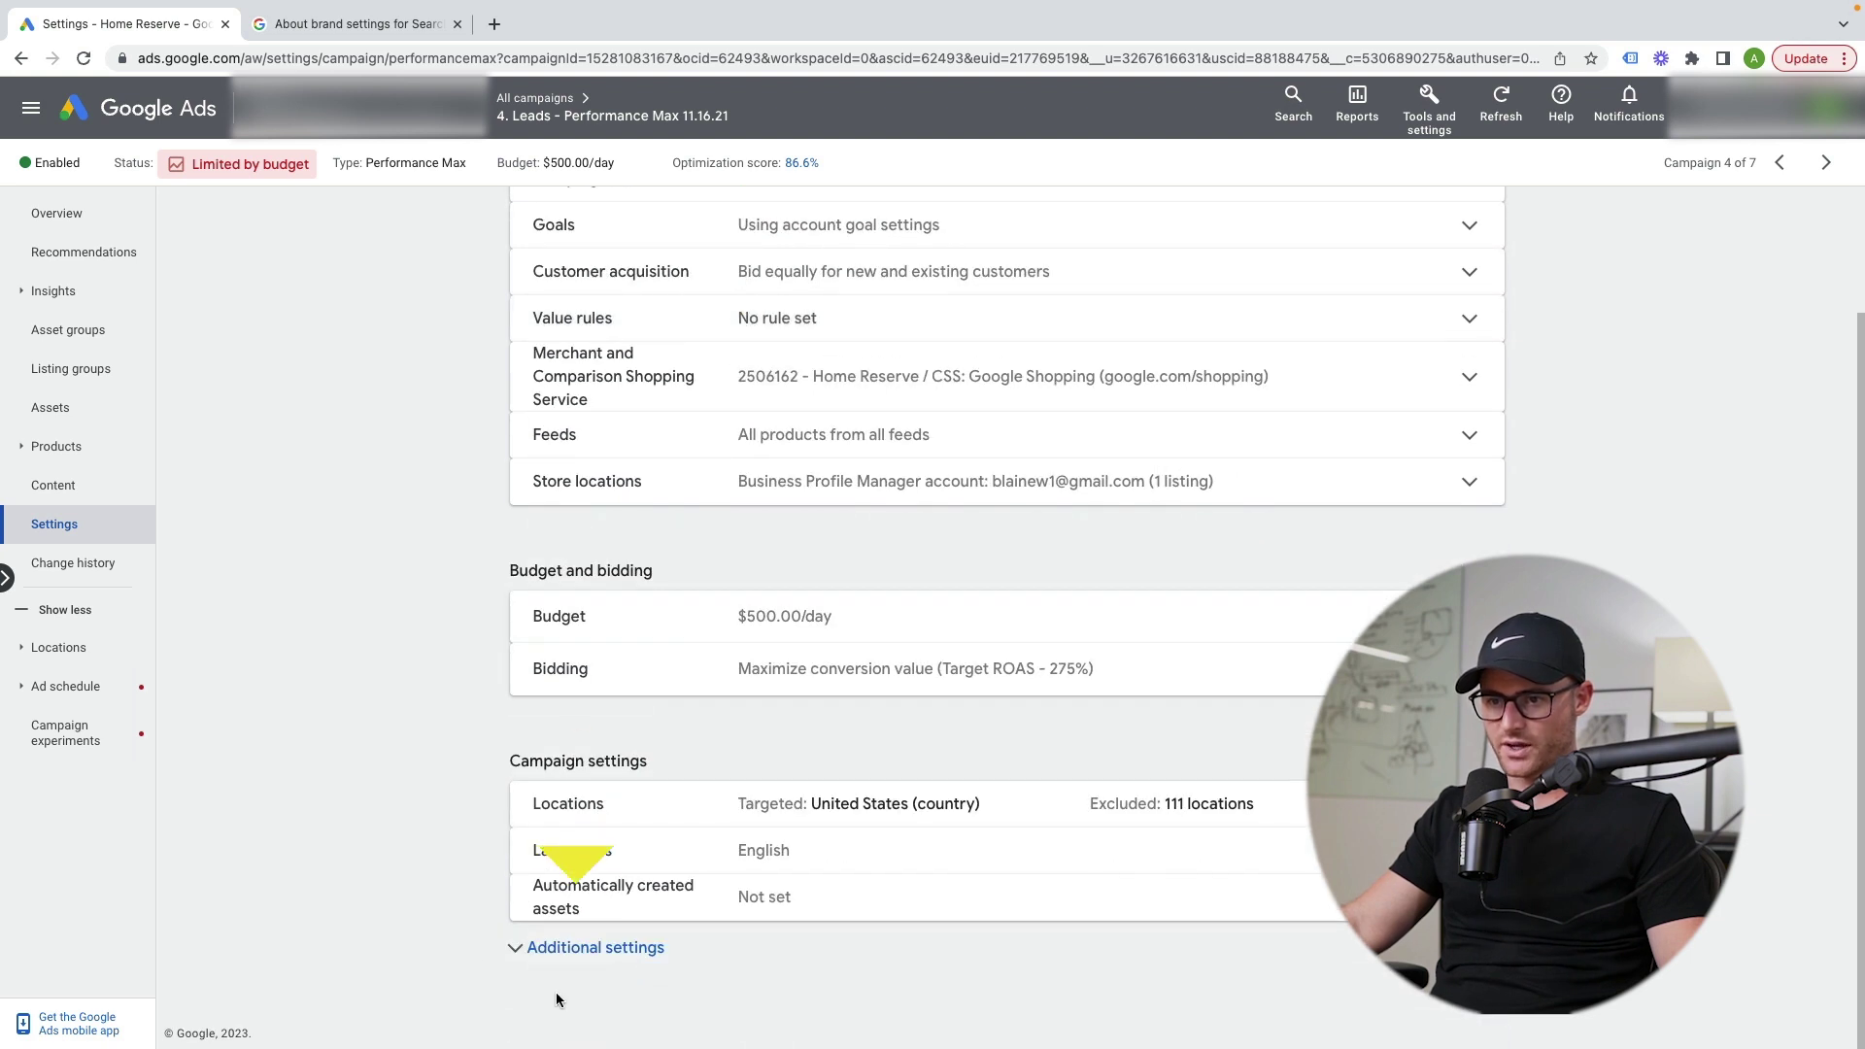
left_click(563, 957)
scroll(434, 666, "down", 2)
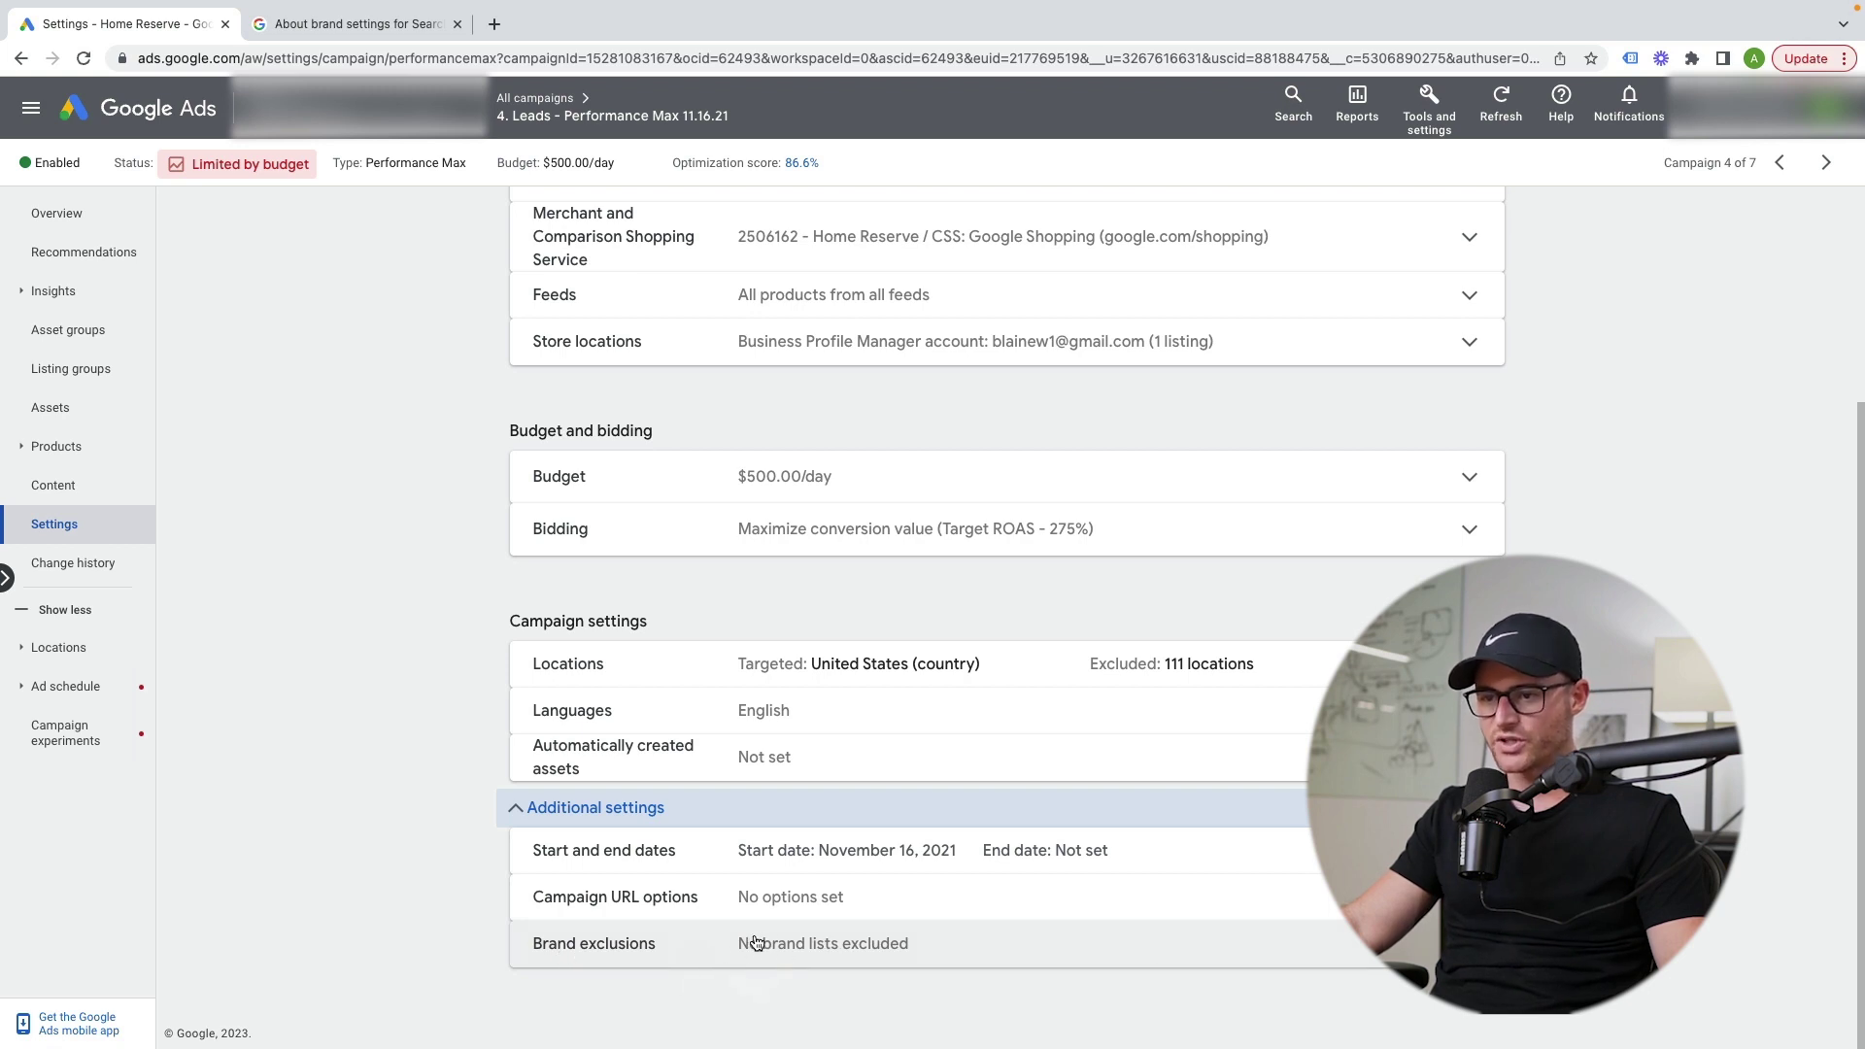
left_click(861, 949)
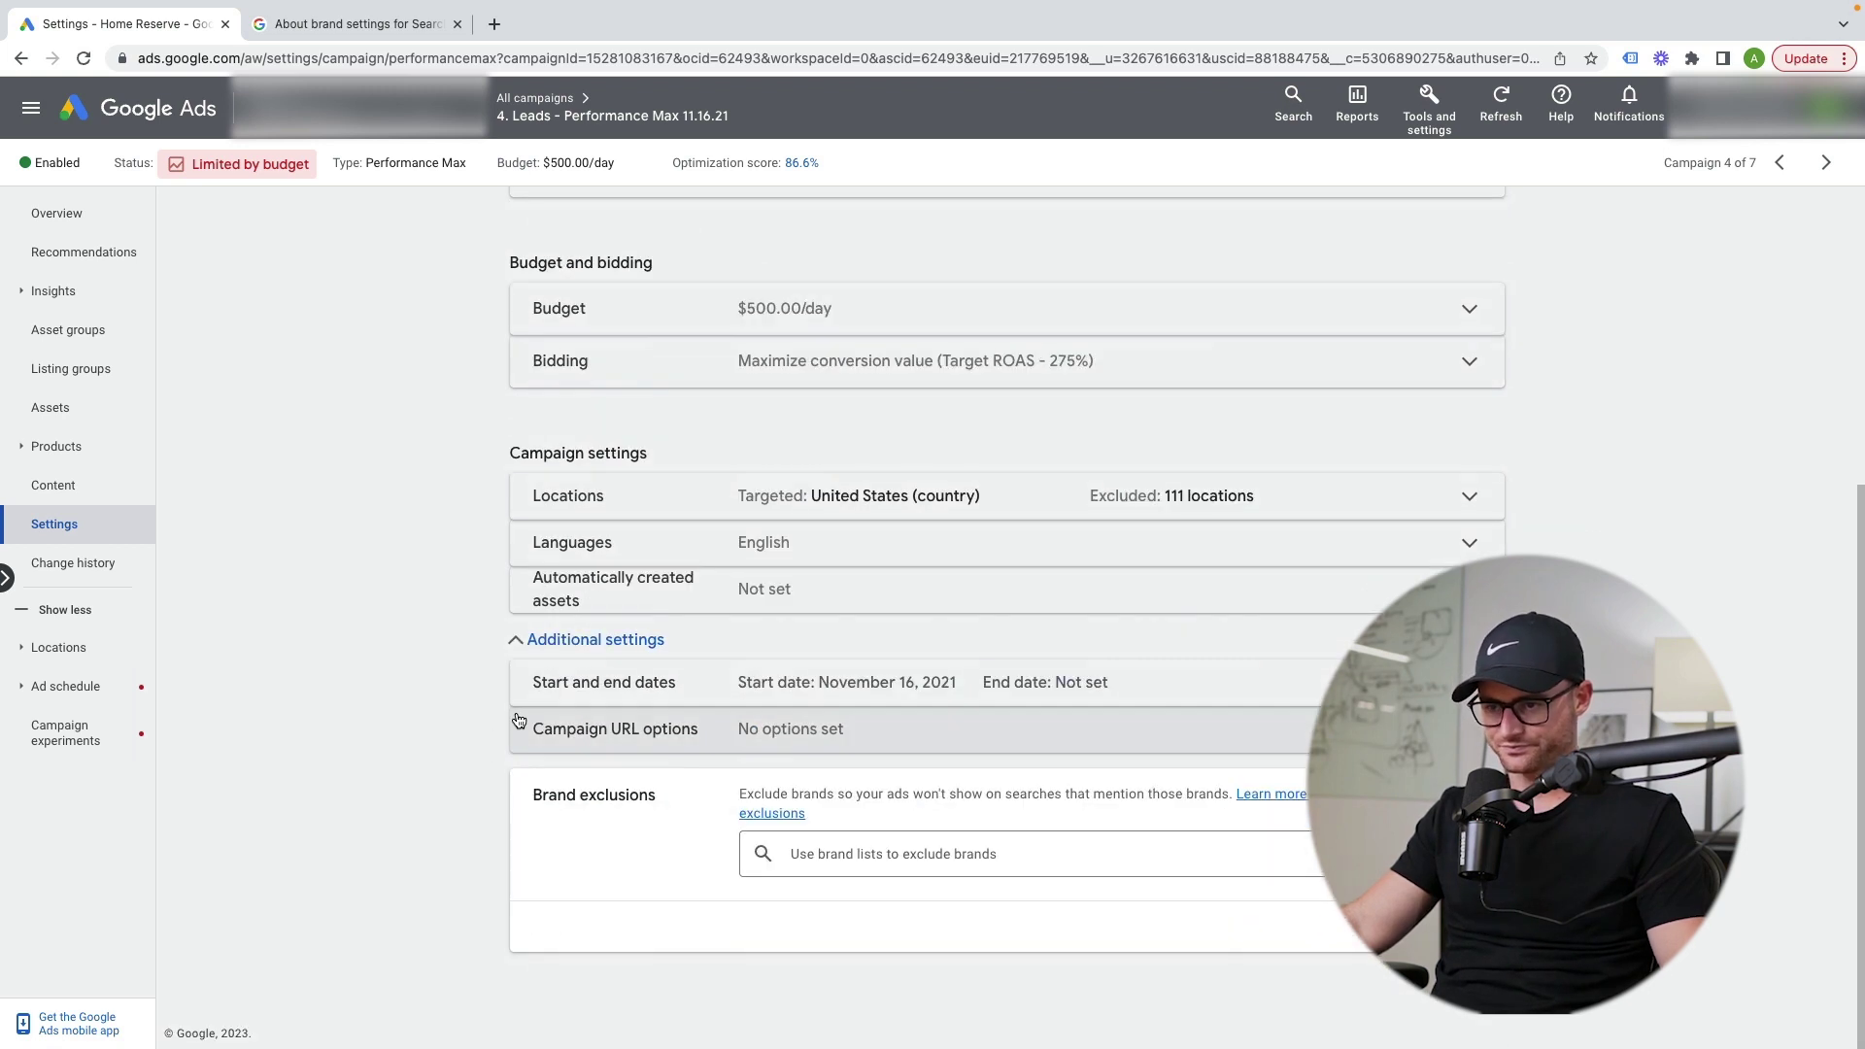
Show the brand list dropdown offering Home Reserve Brand Terms and a new-list option.
left_click(954, 854)
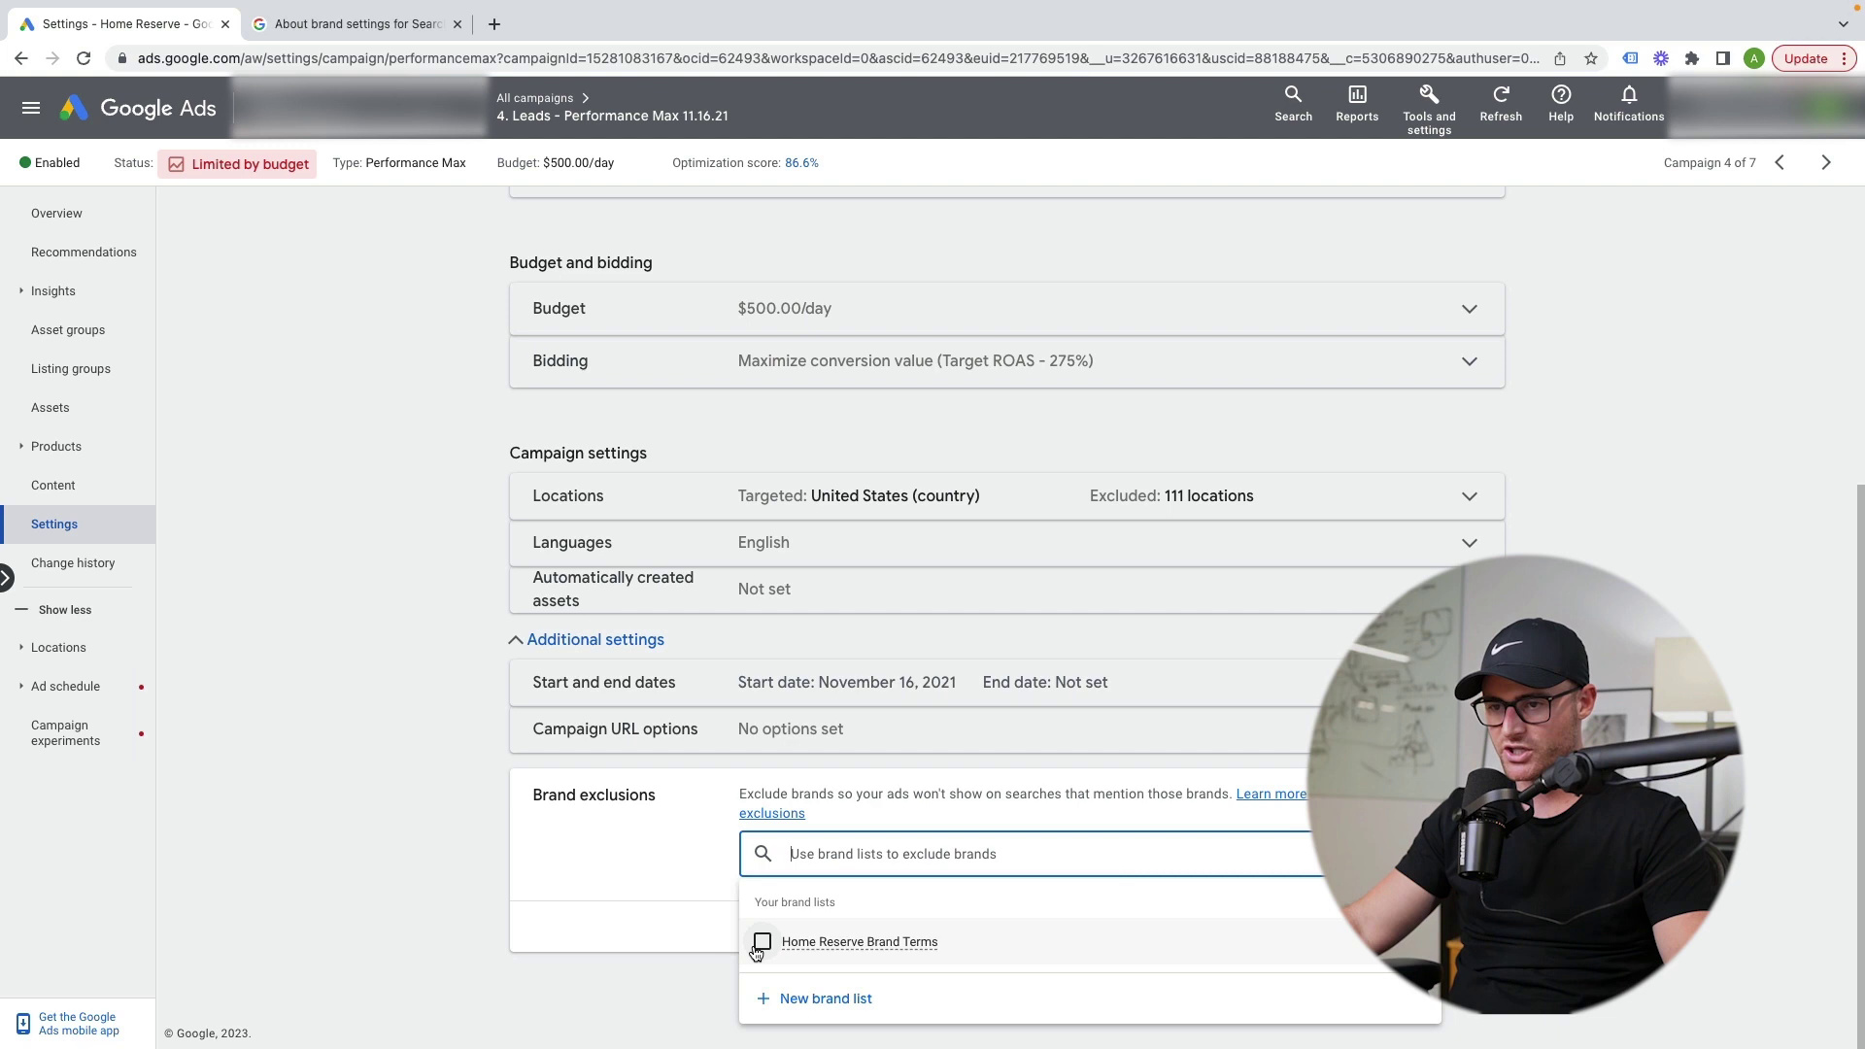
Remove the Home Reserve Brand Terms list from the campaign's brand exclusions and open Tools and settings.
left_click(758, 944)
left_click(1060, 935)
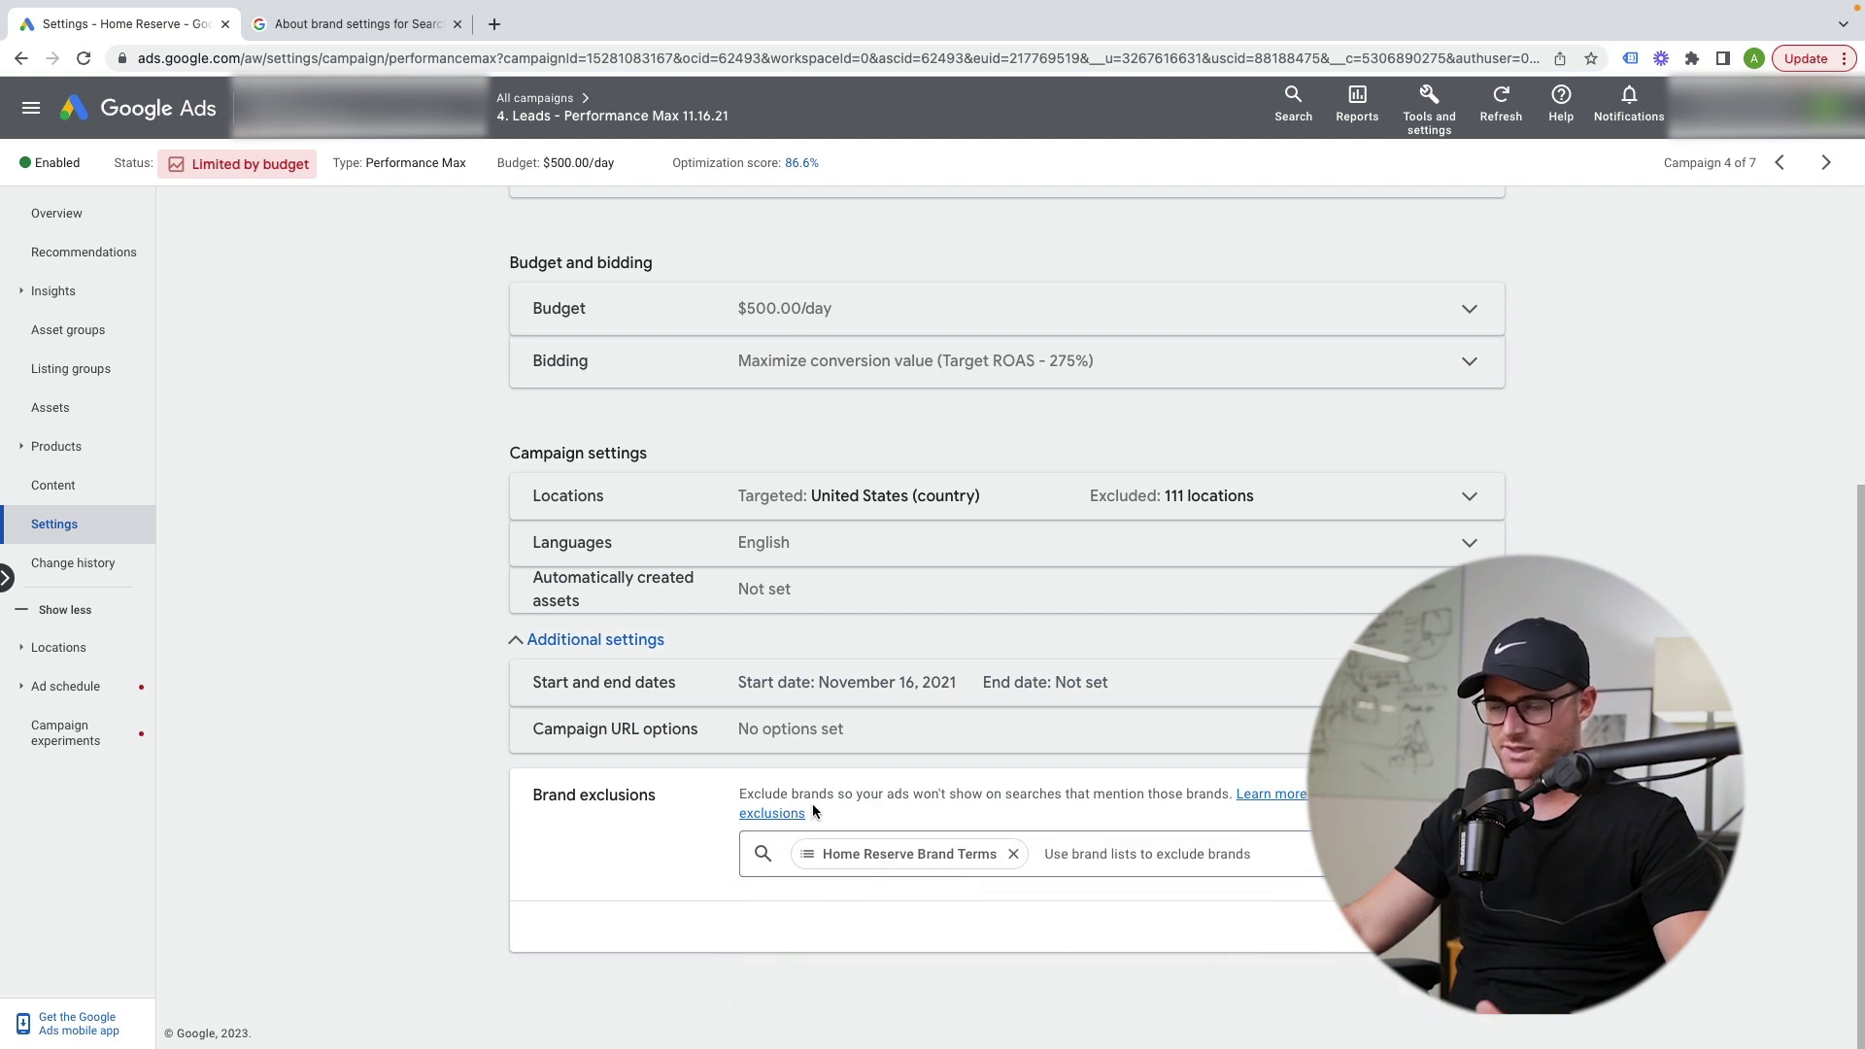
left_click(1013, 854)
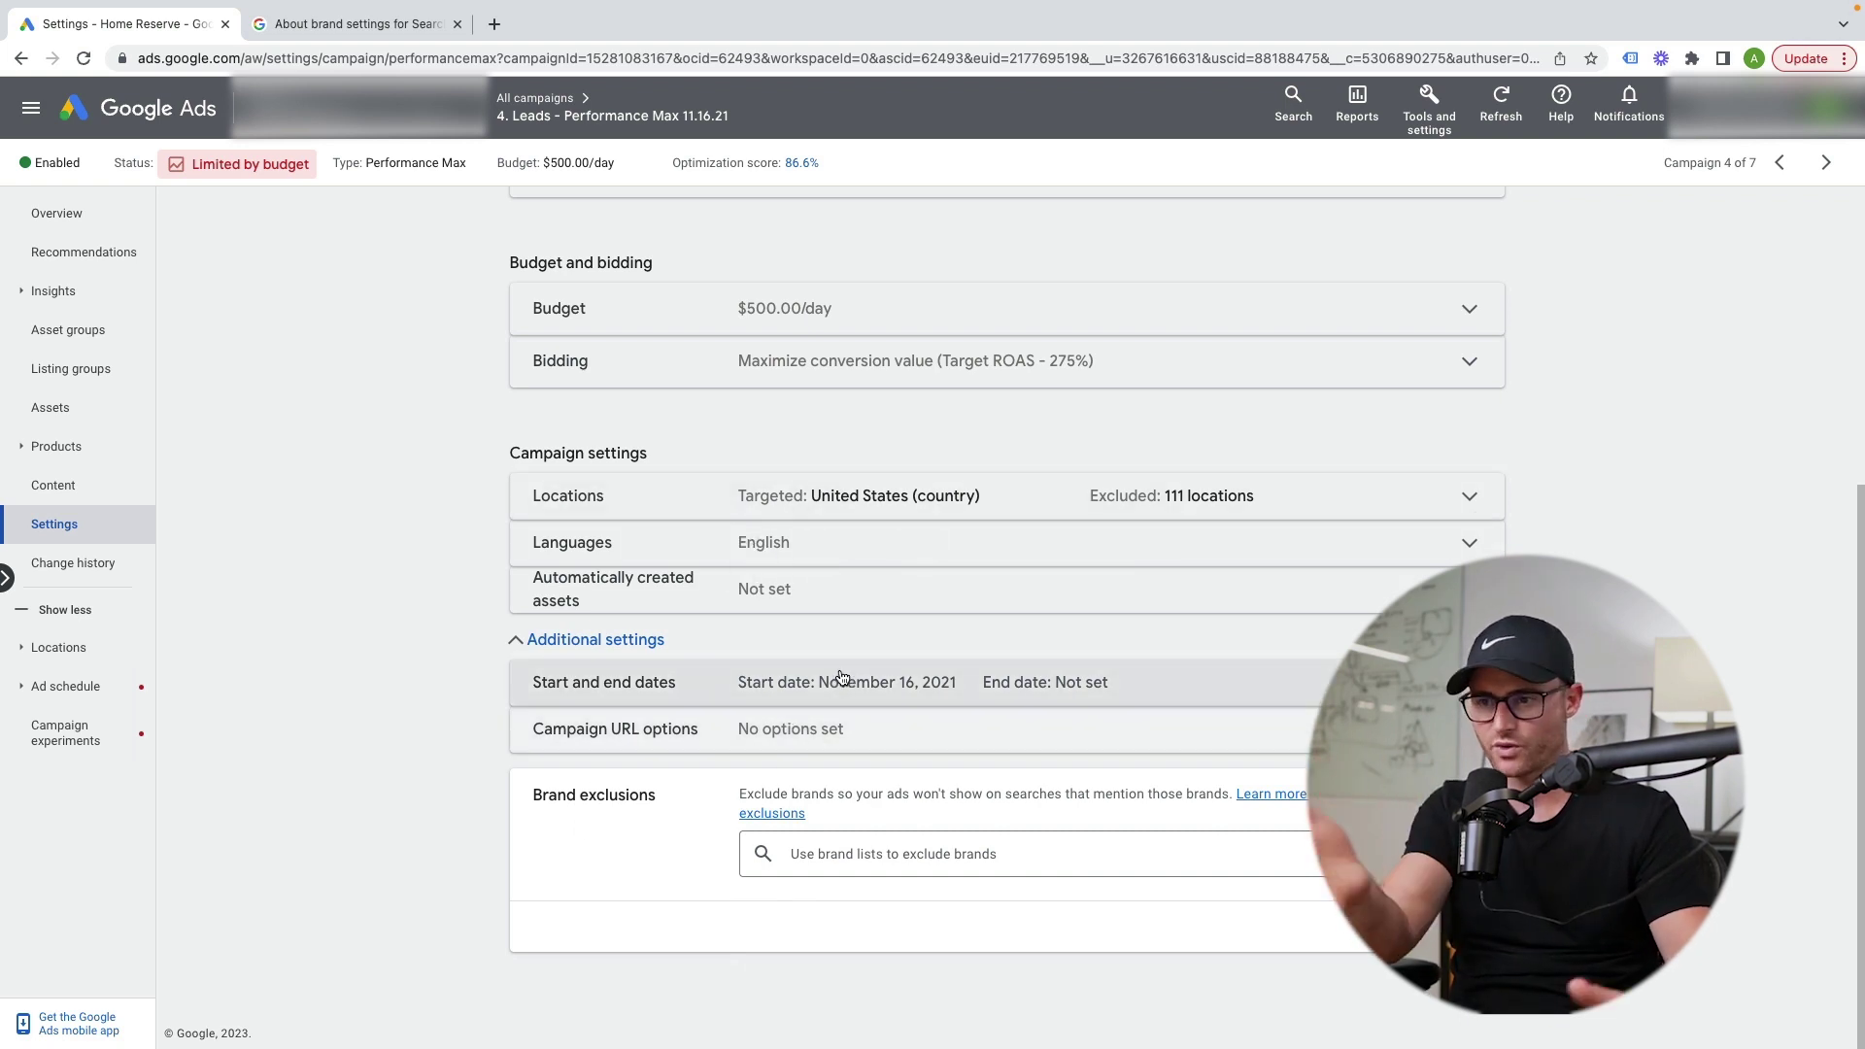
left_click(1434, 115)
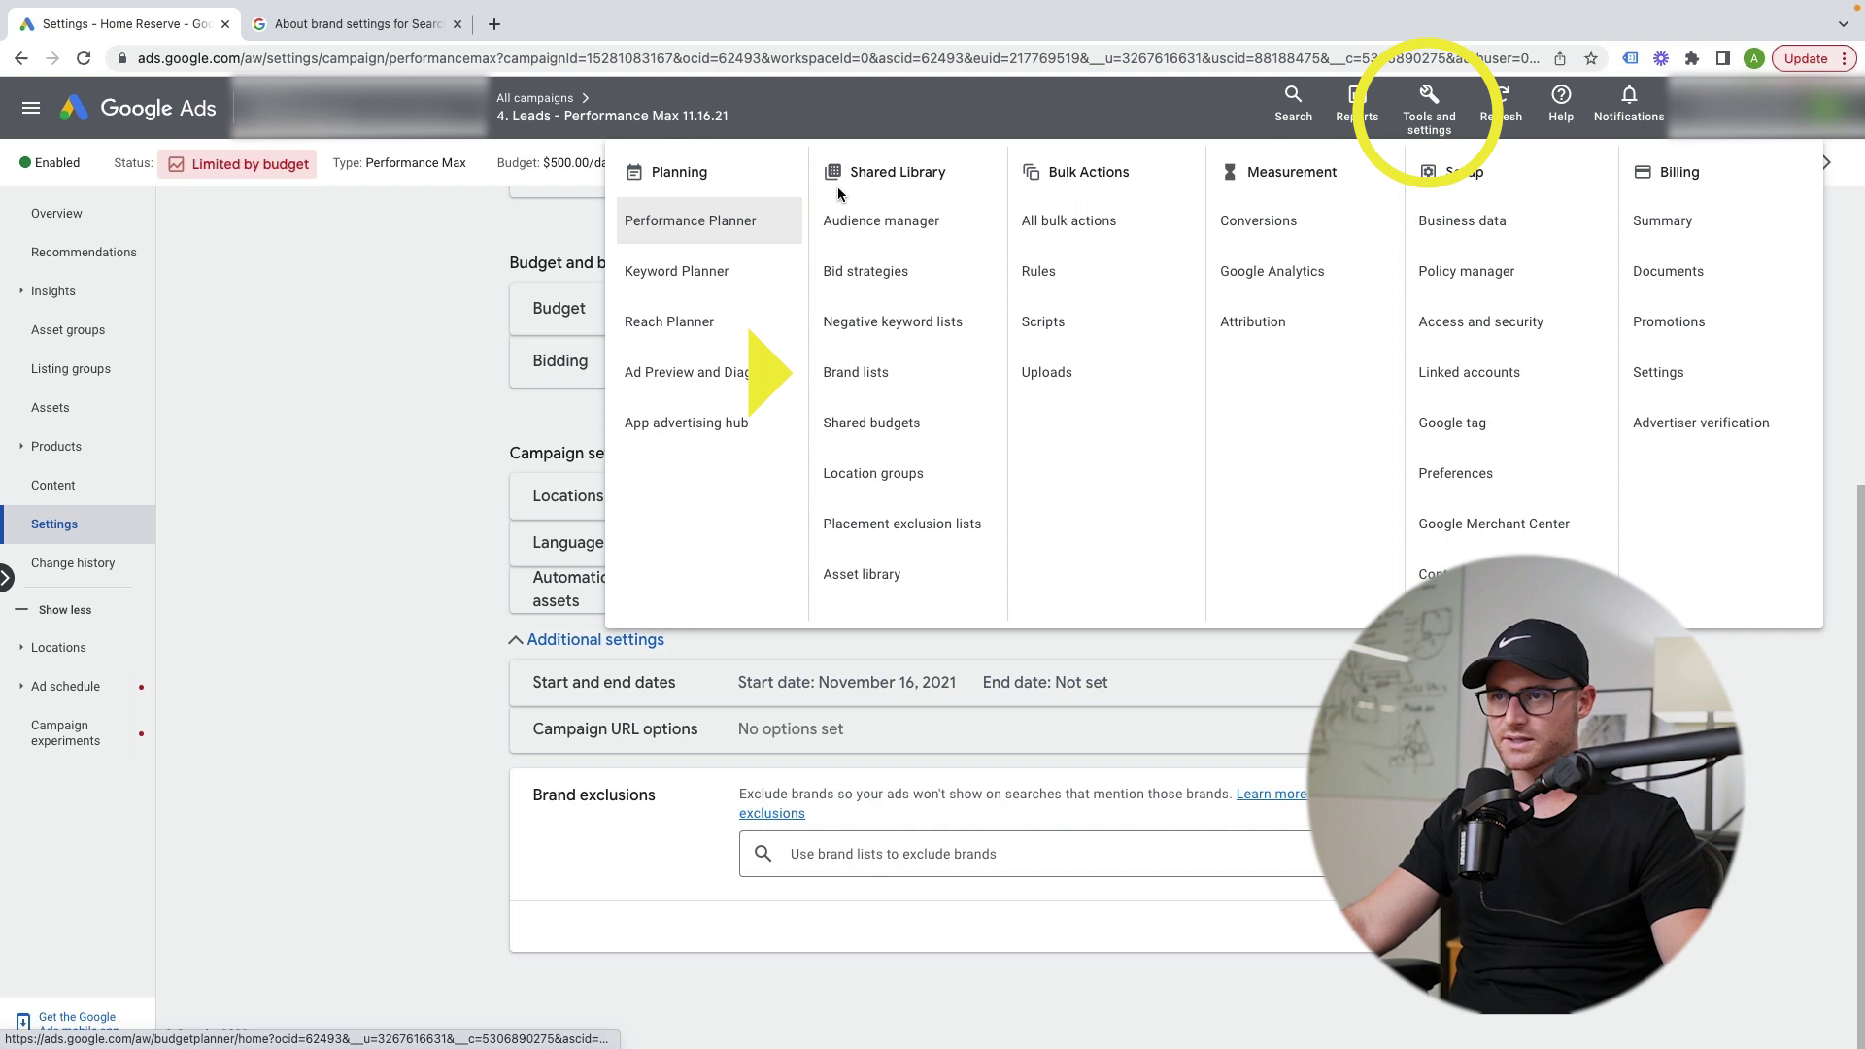
In Shared Library Brand lists, start a new list named Test, search 'Te', and open Request a brand.
left_click(855, 371)
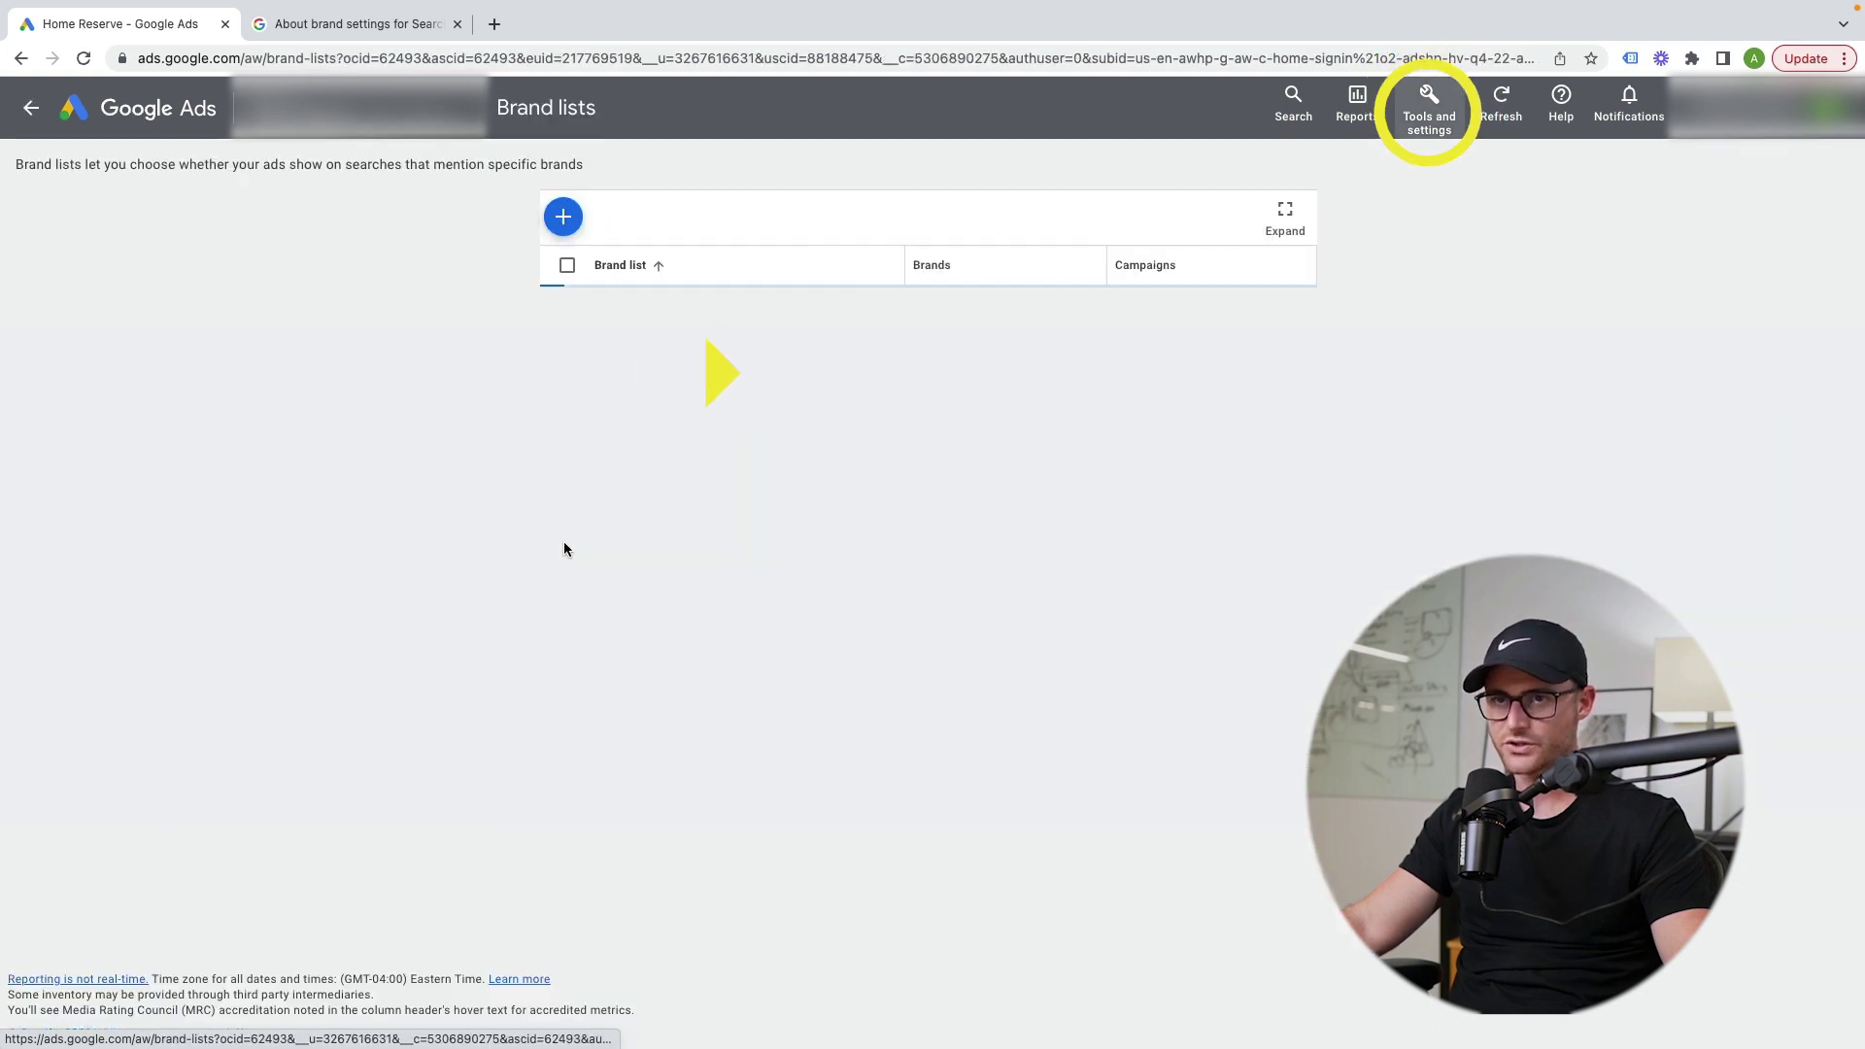
left_click(569, 214)
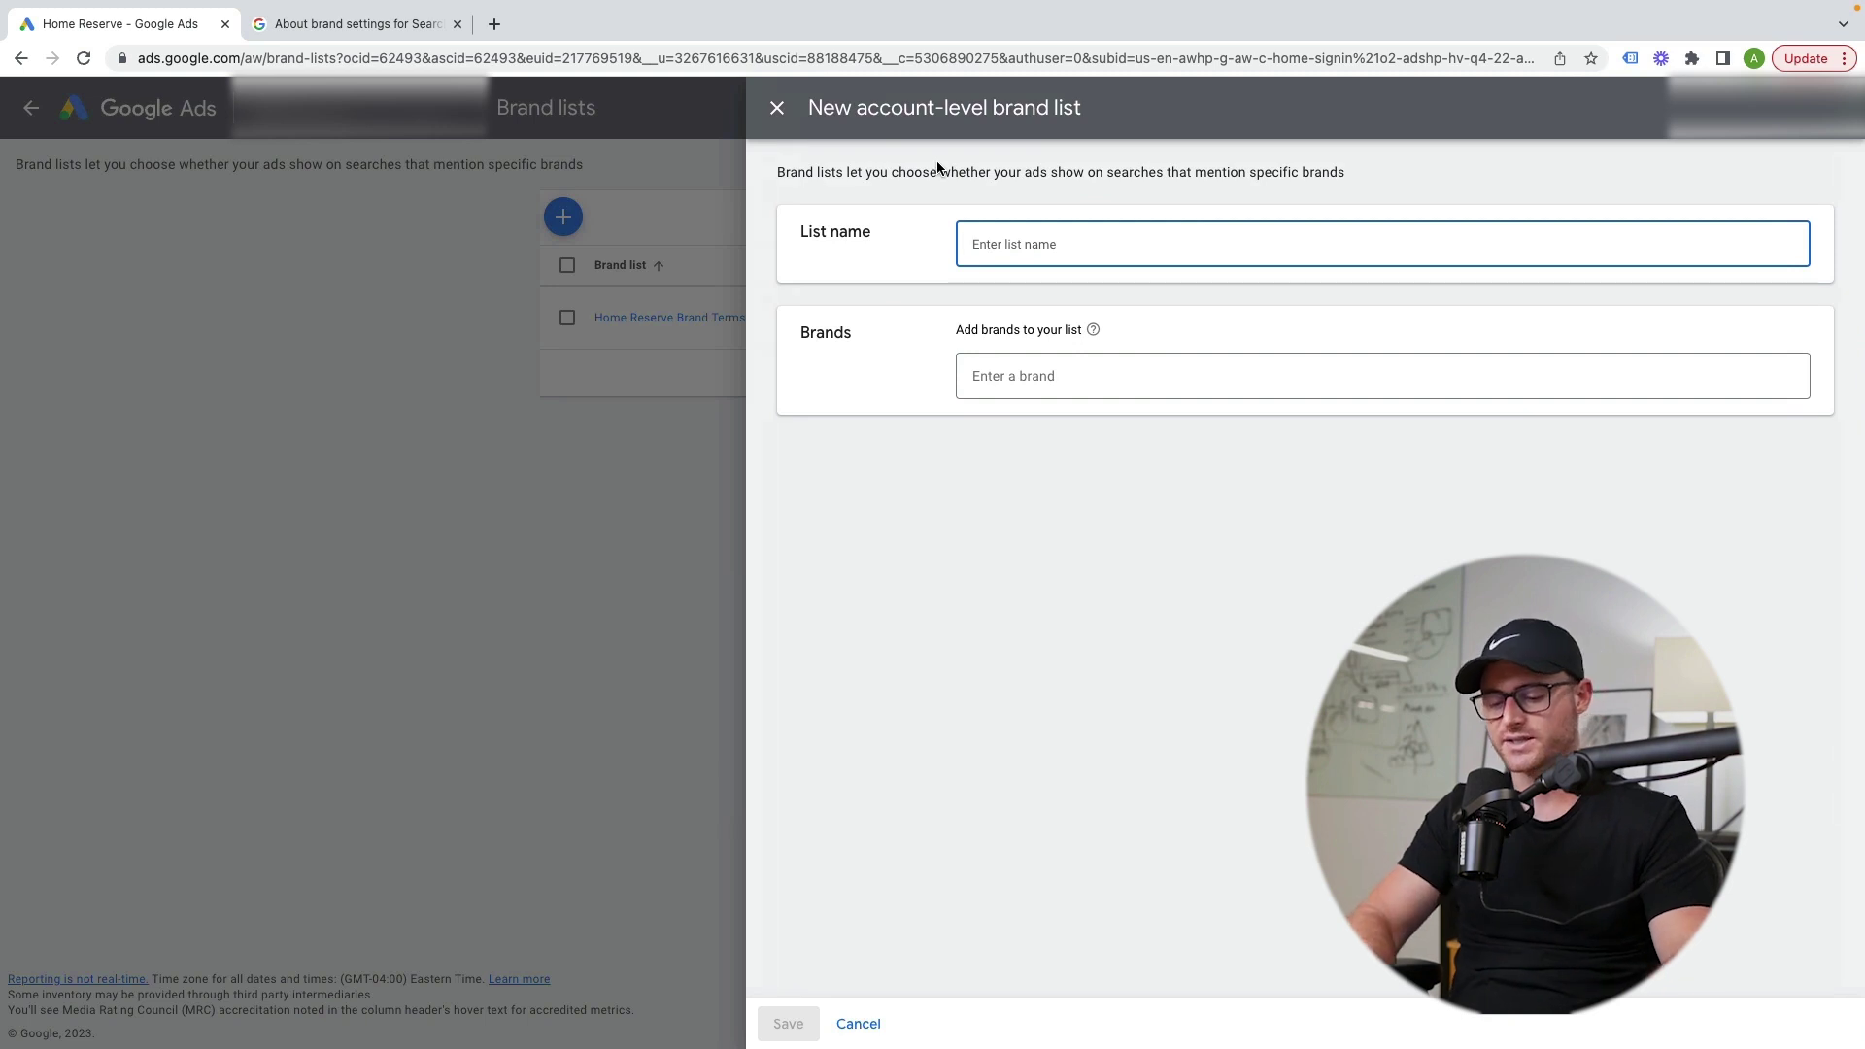
key("Tab")
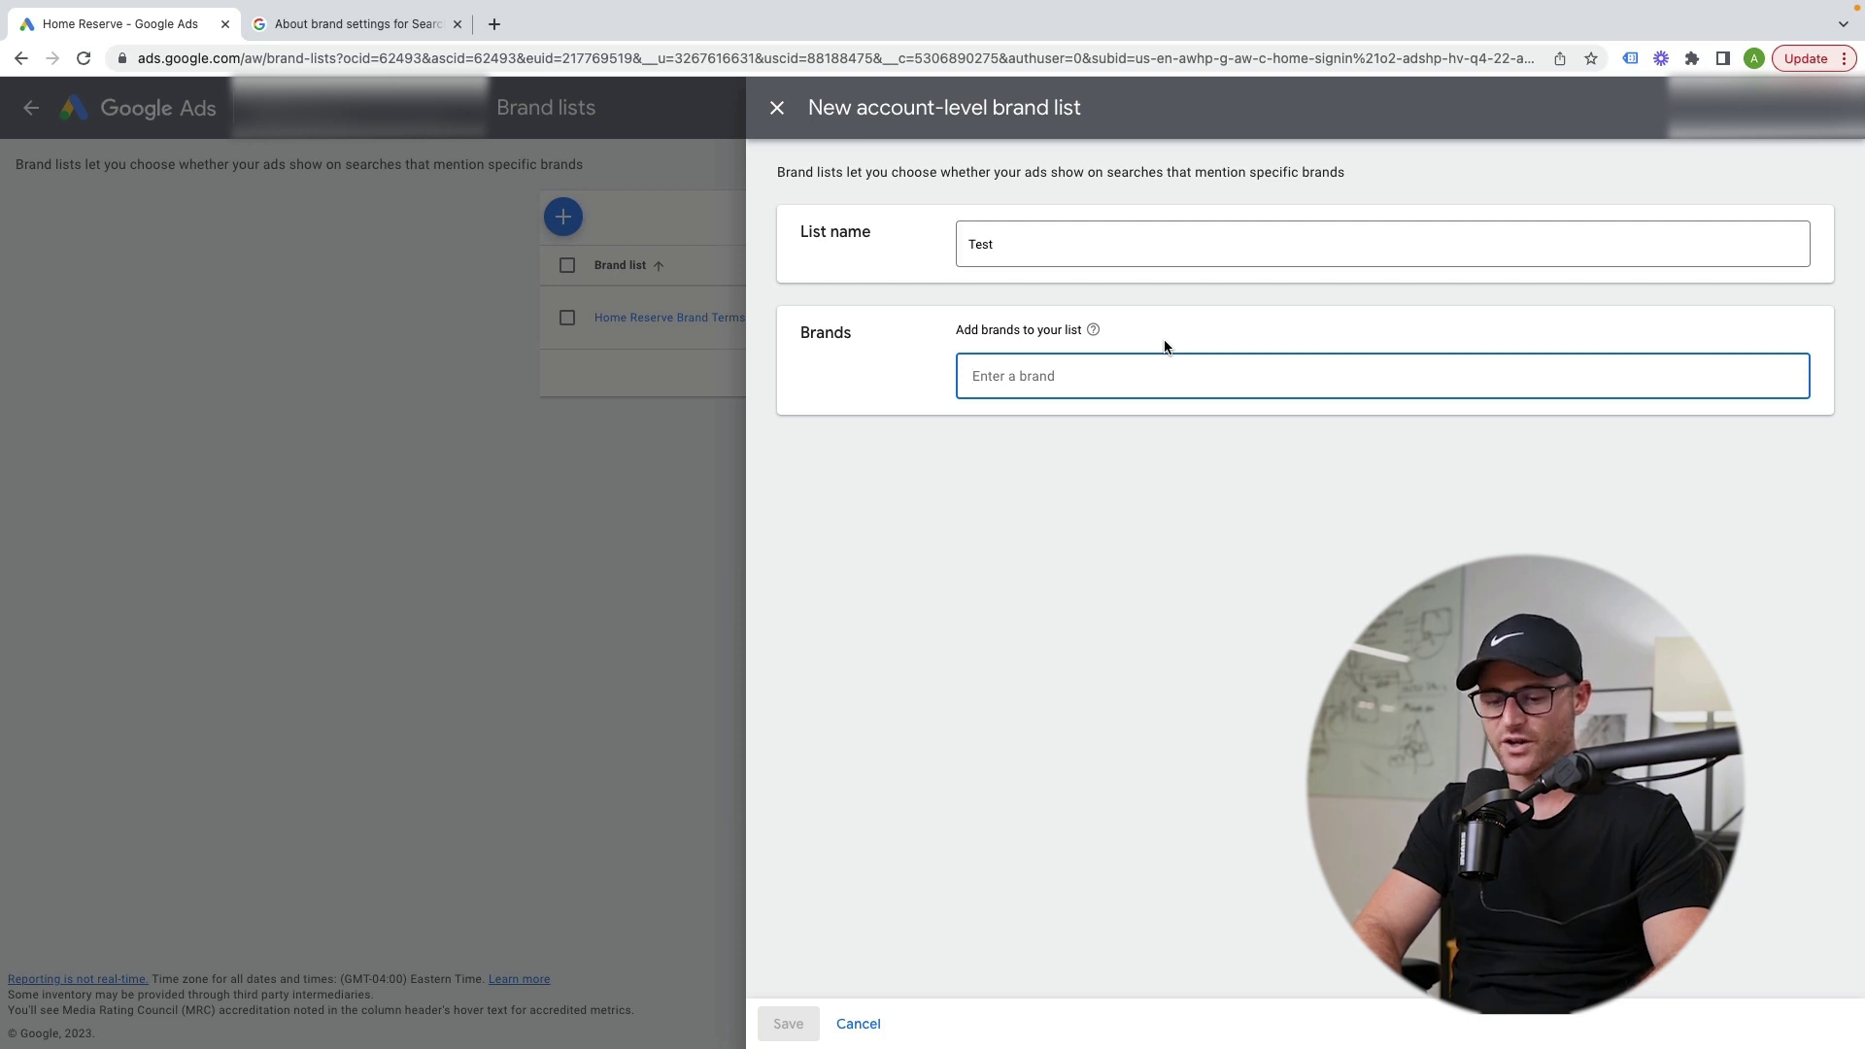
type("Test")
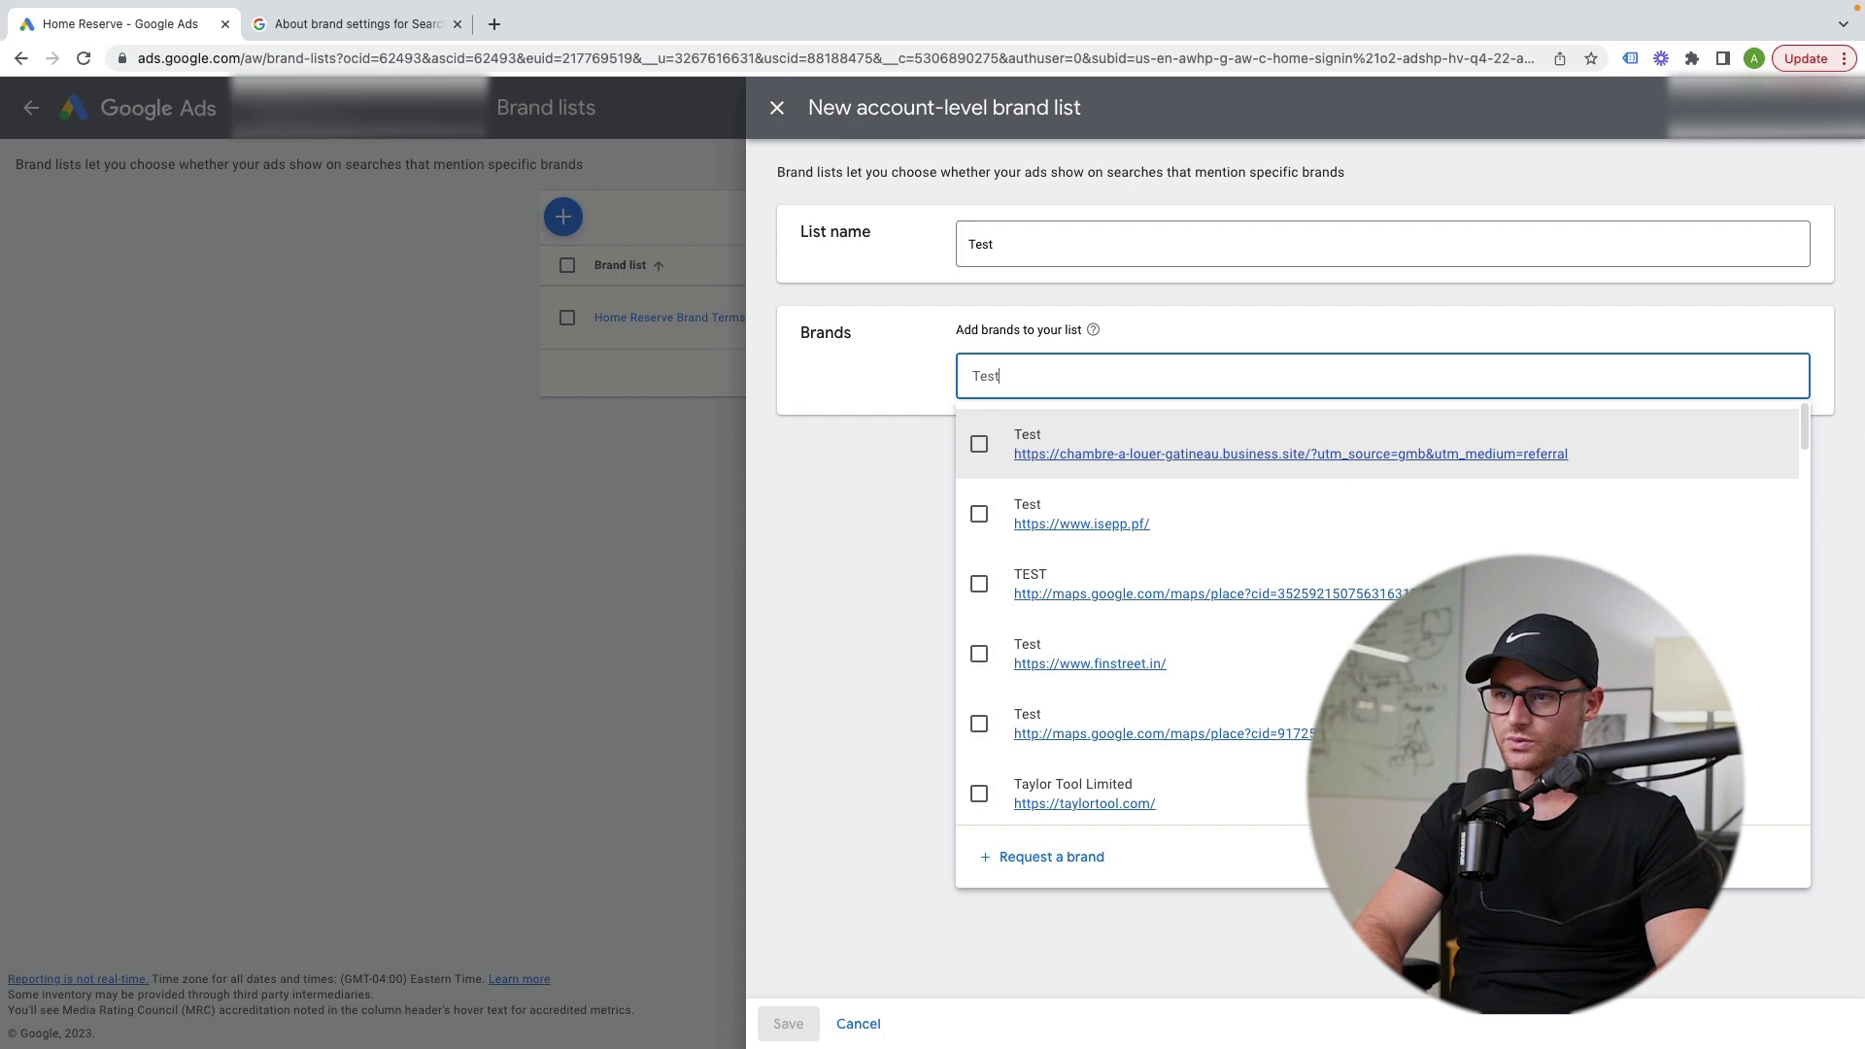
left_click(1052, 857)
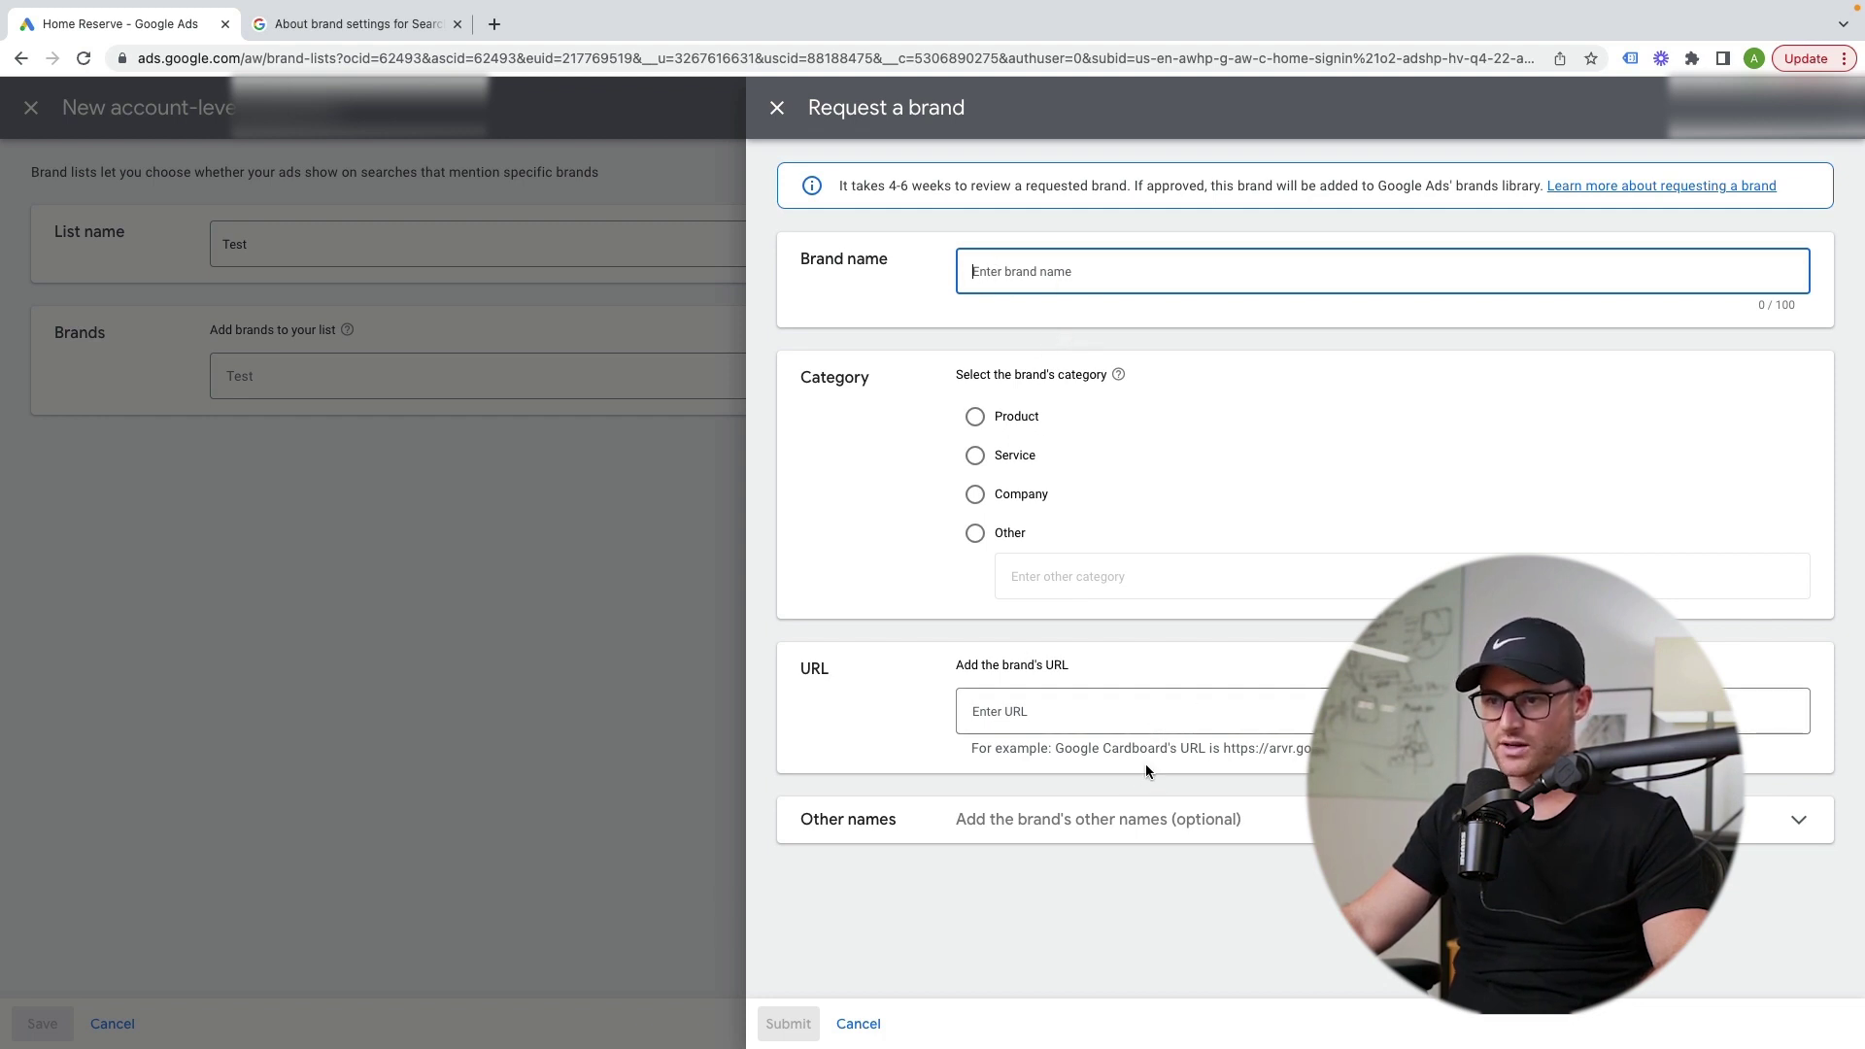
Note the brand review time, close Request a brand, and bring back the Test list's brand suggestions.
left_click_drag(832, 191, 899, 188)
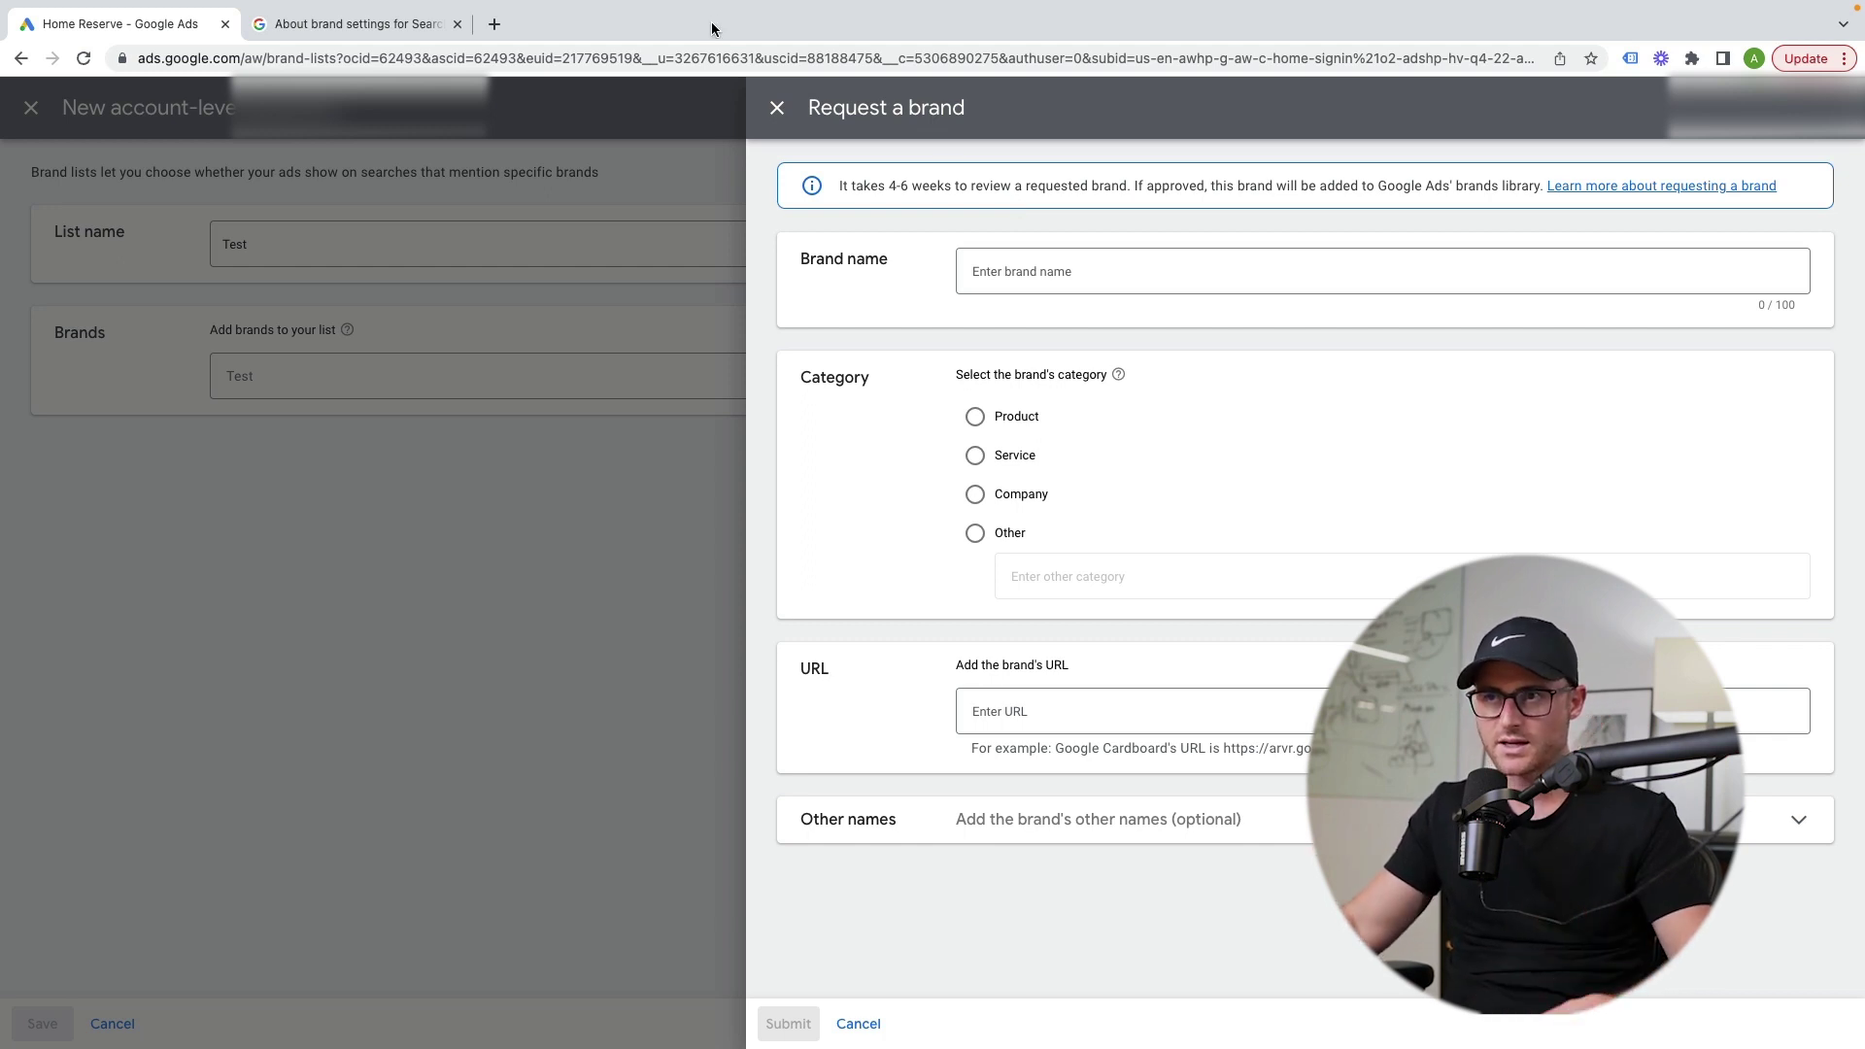
left_click(774, 107)
left_click(1068, 373)
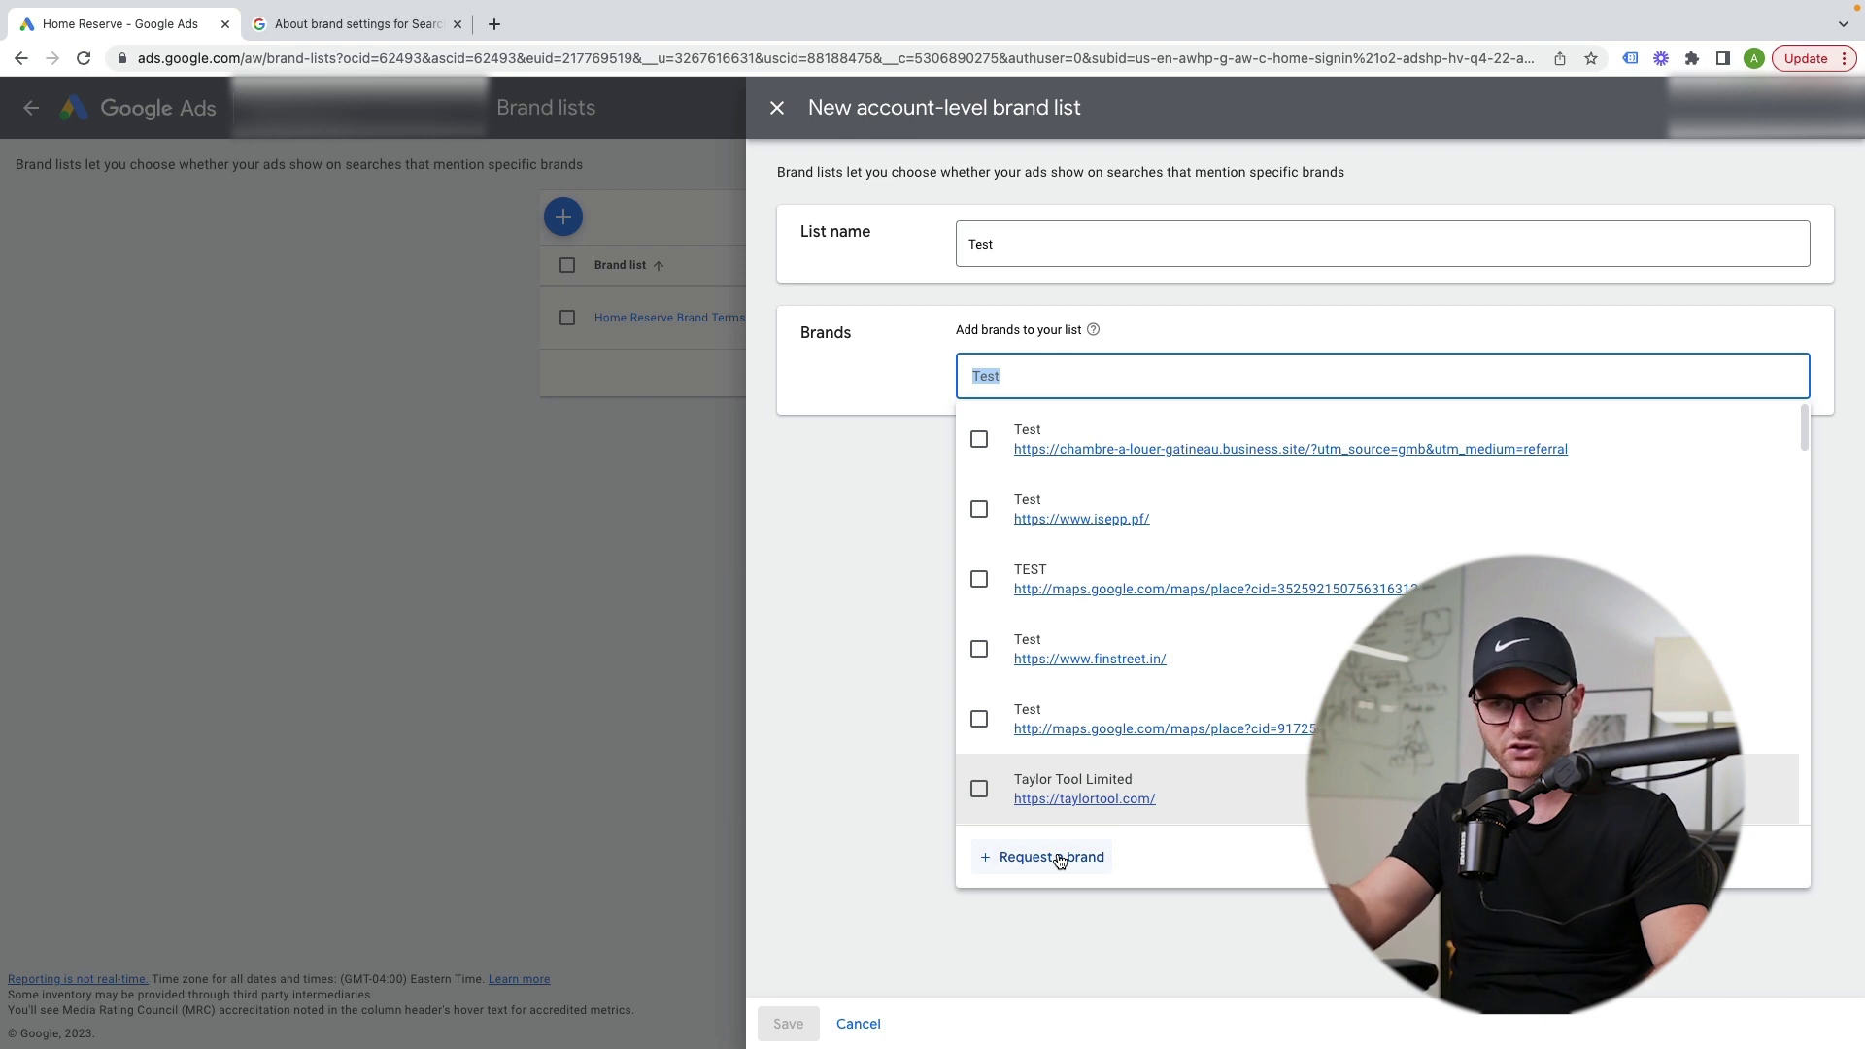
Add Home Reserve to the Test brand list, then cancel the draft list.
type("Home Reserve")
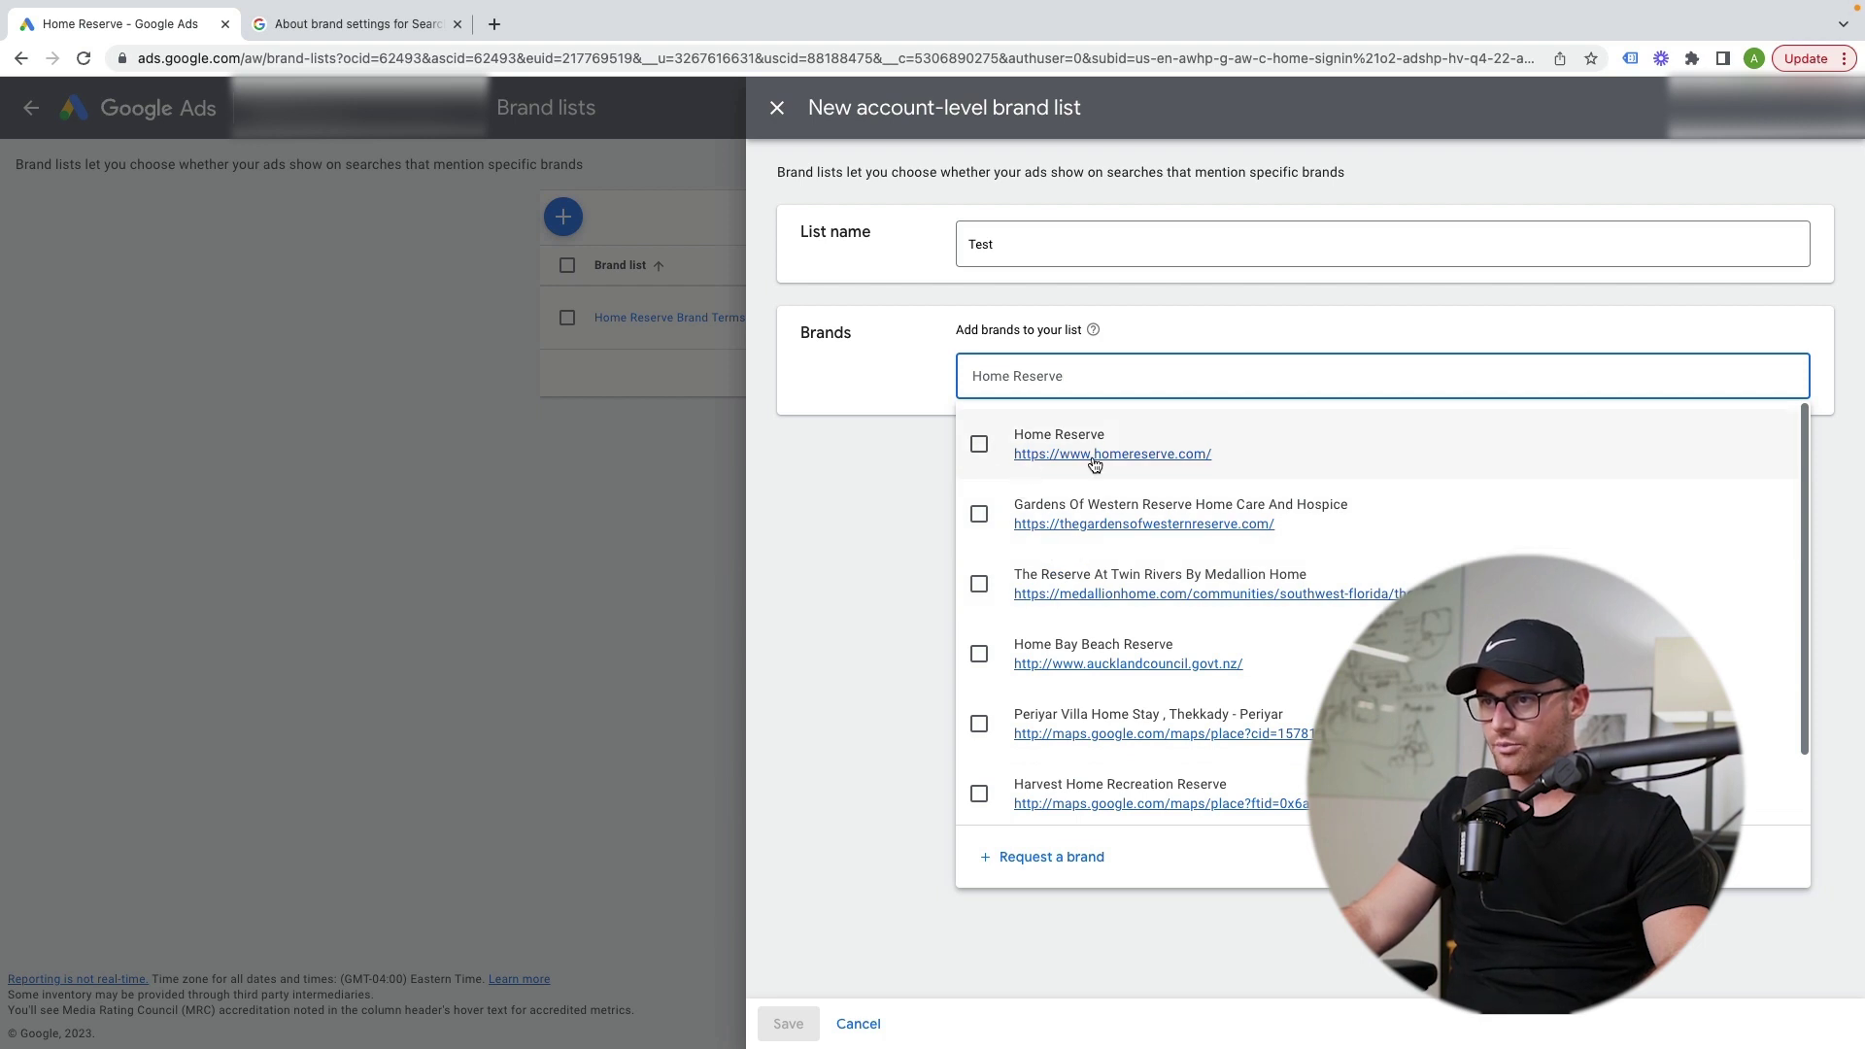
left_click(977, 445)
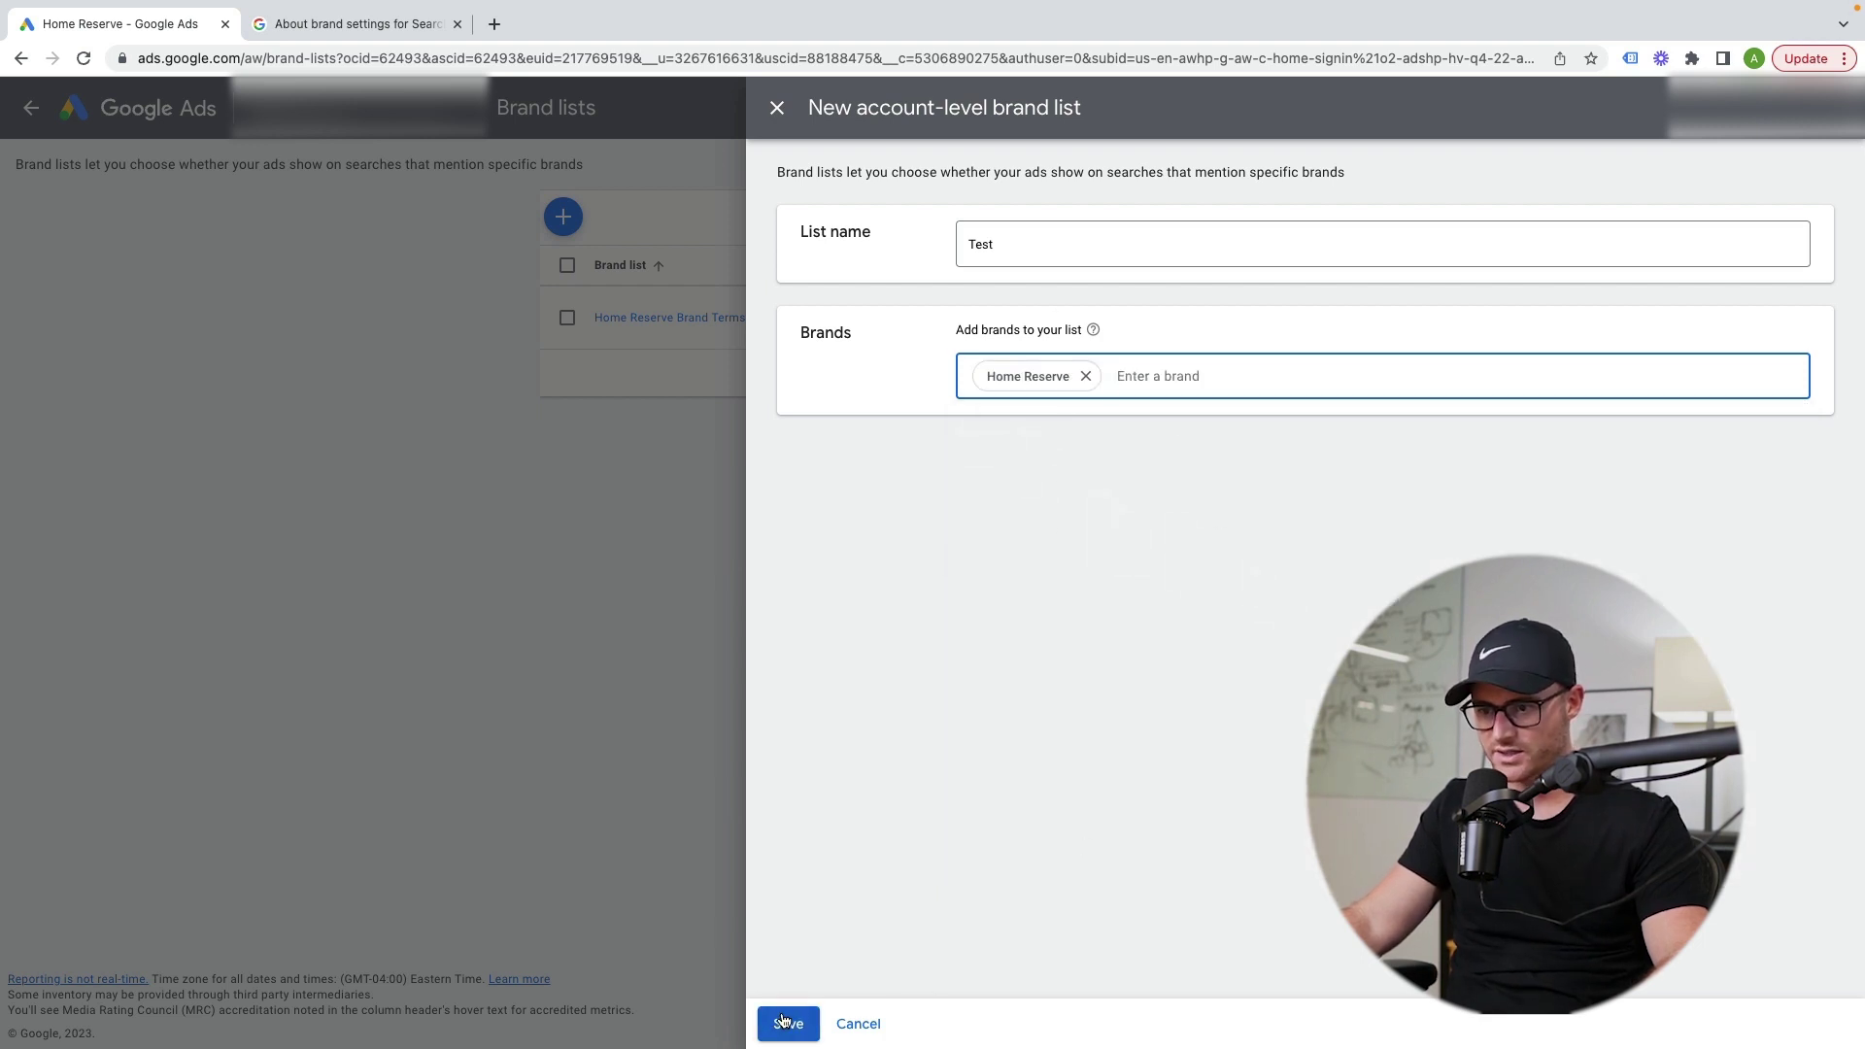
left_click(858, 1024)
Discard the Test list and open Insights for the 4. Leads - Performance Max 11.16.21 campaign.
left_click(1128, 617)
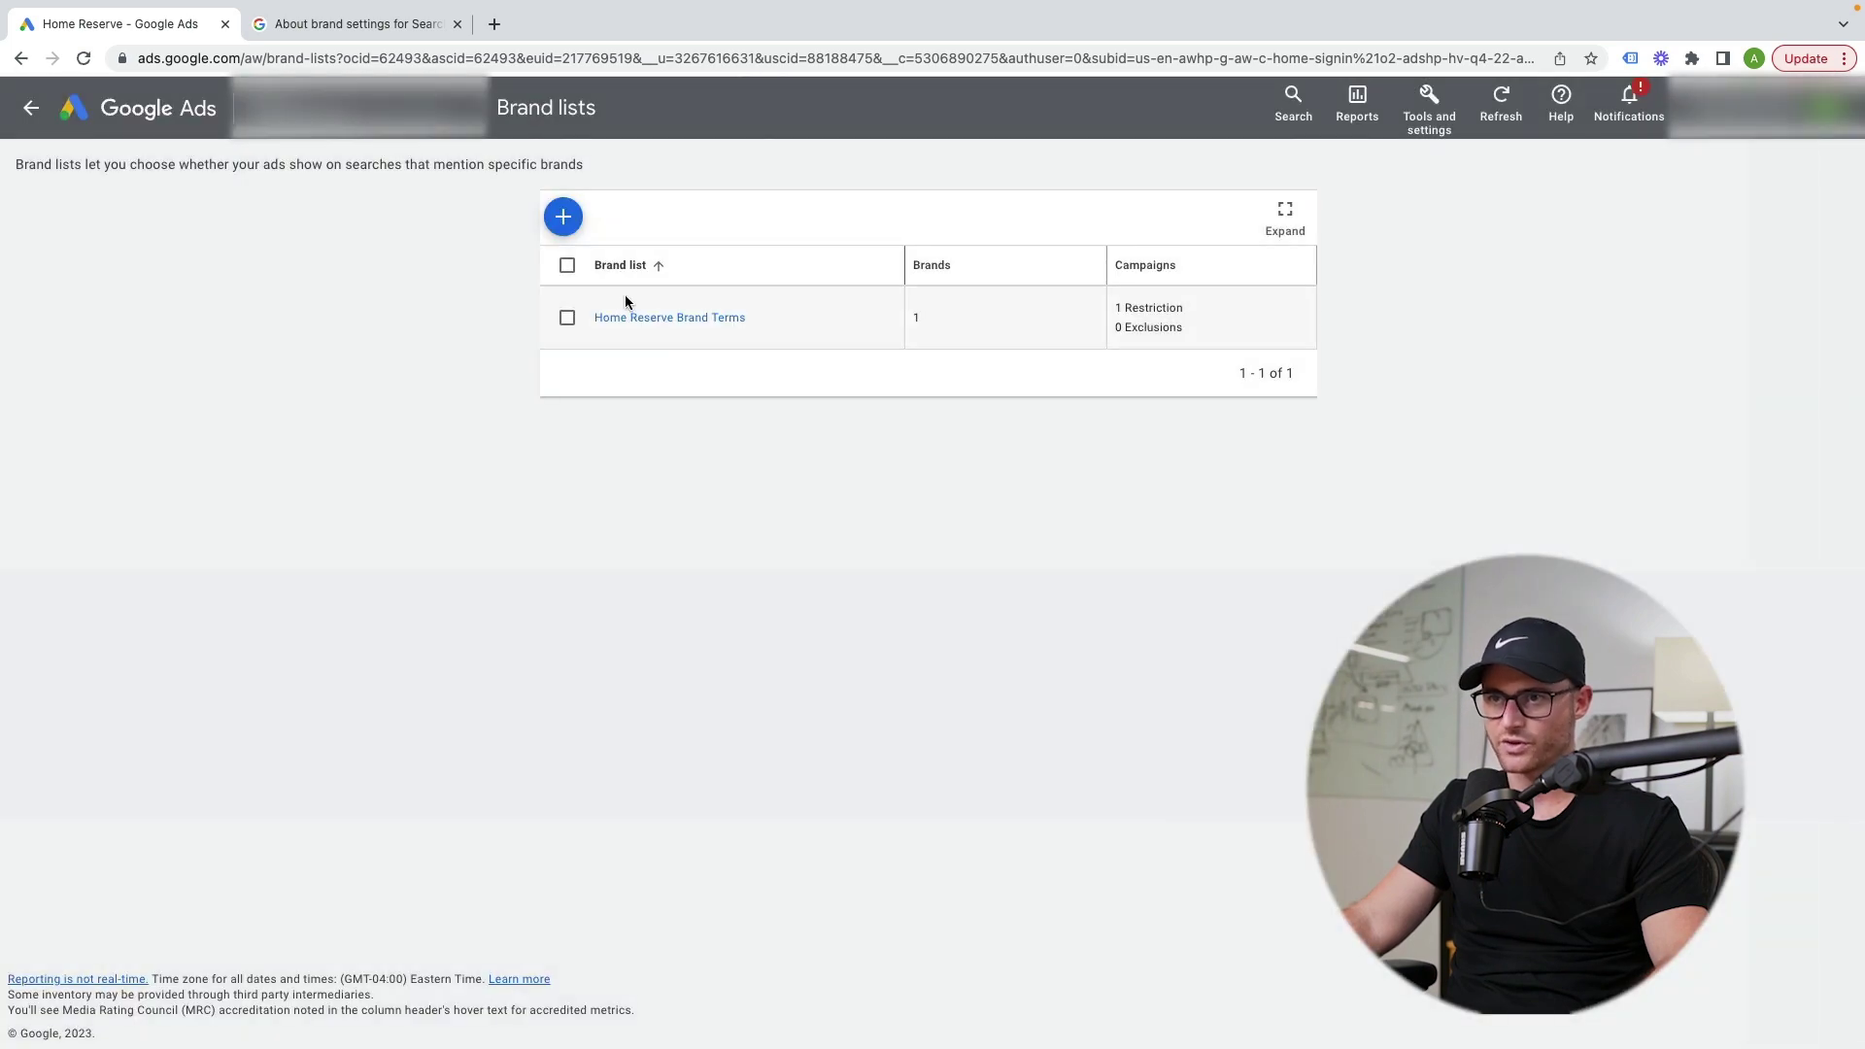
left_click(31, 108)
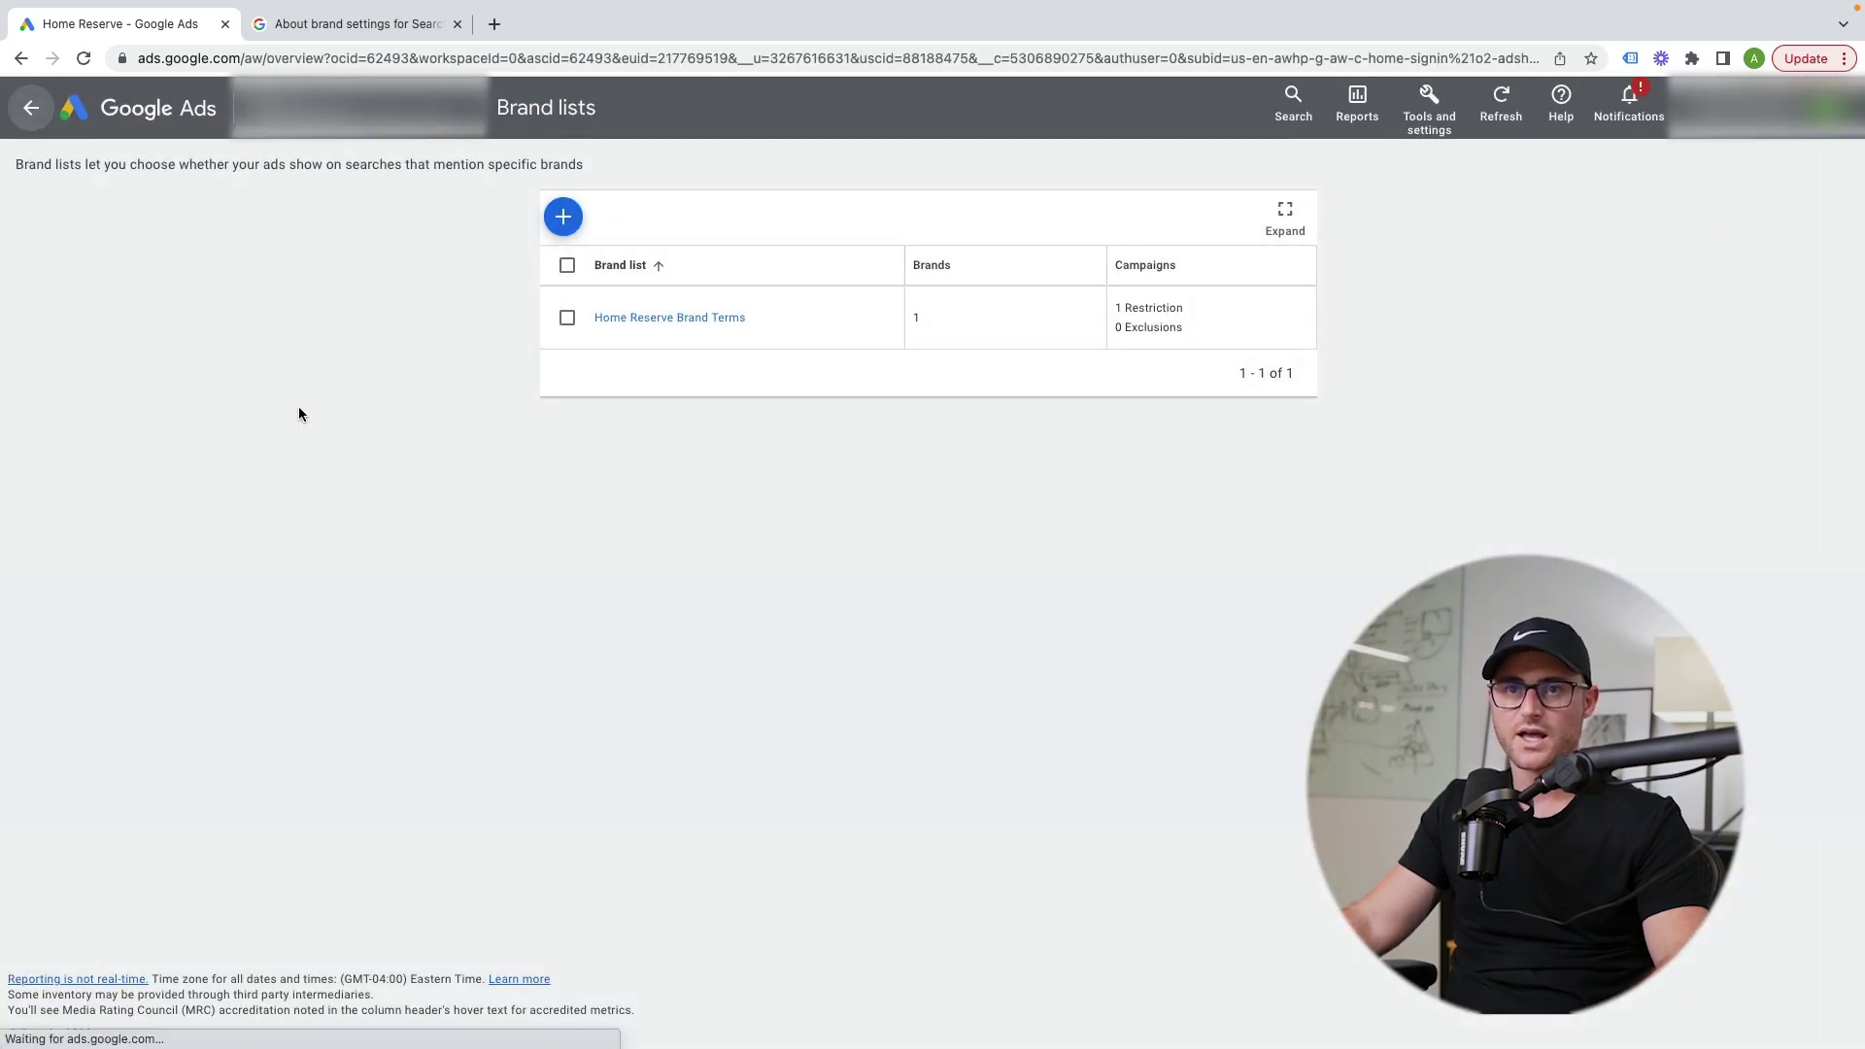
left_click(73, 369)
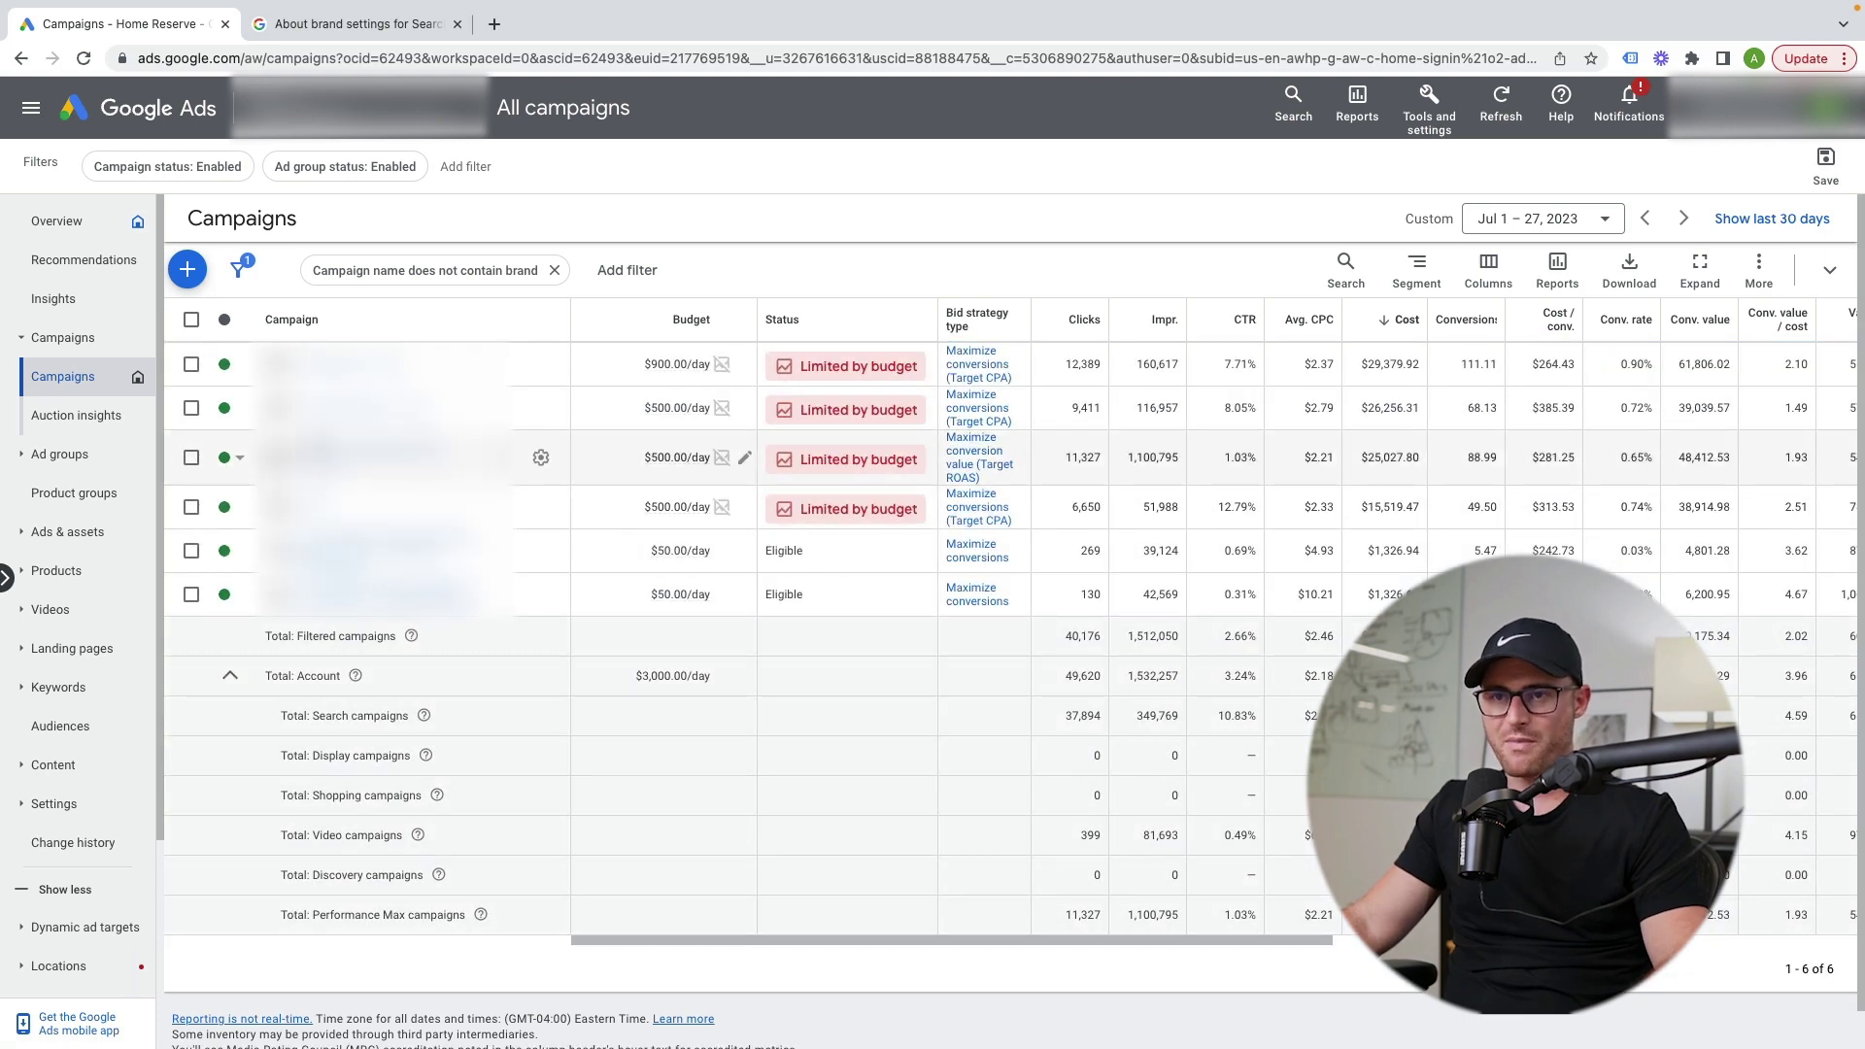
left_click(330, 453)
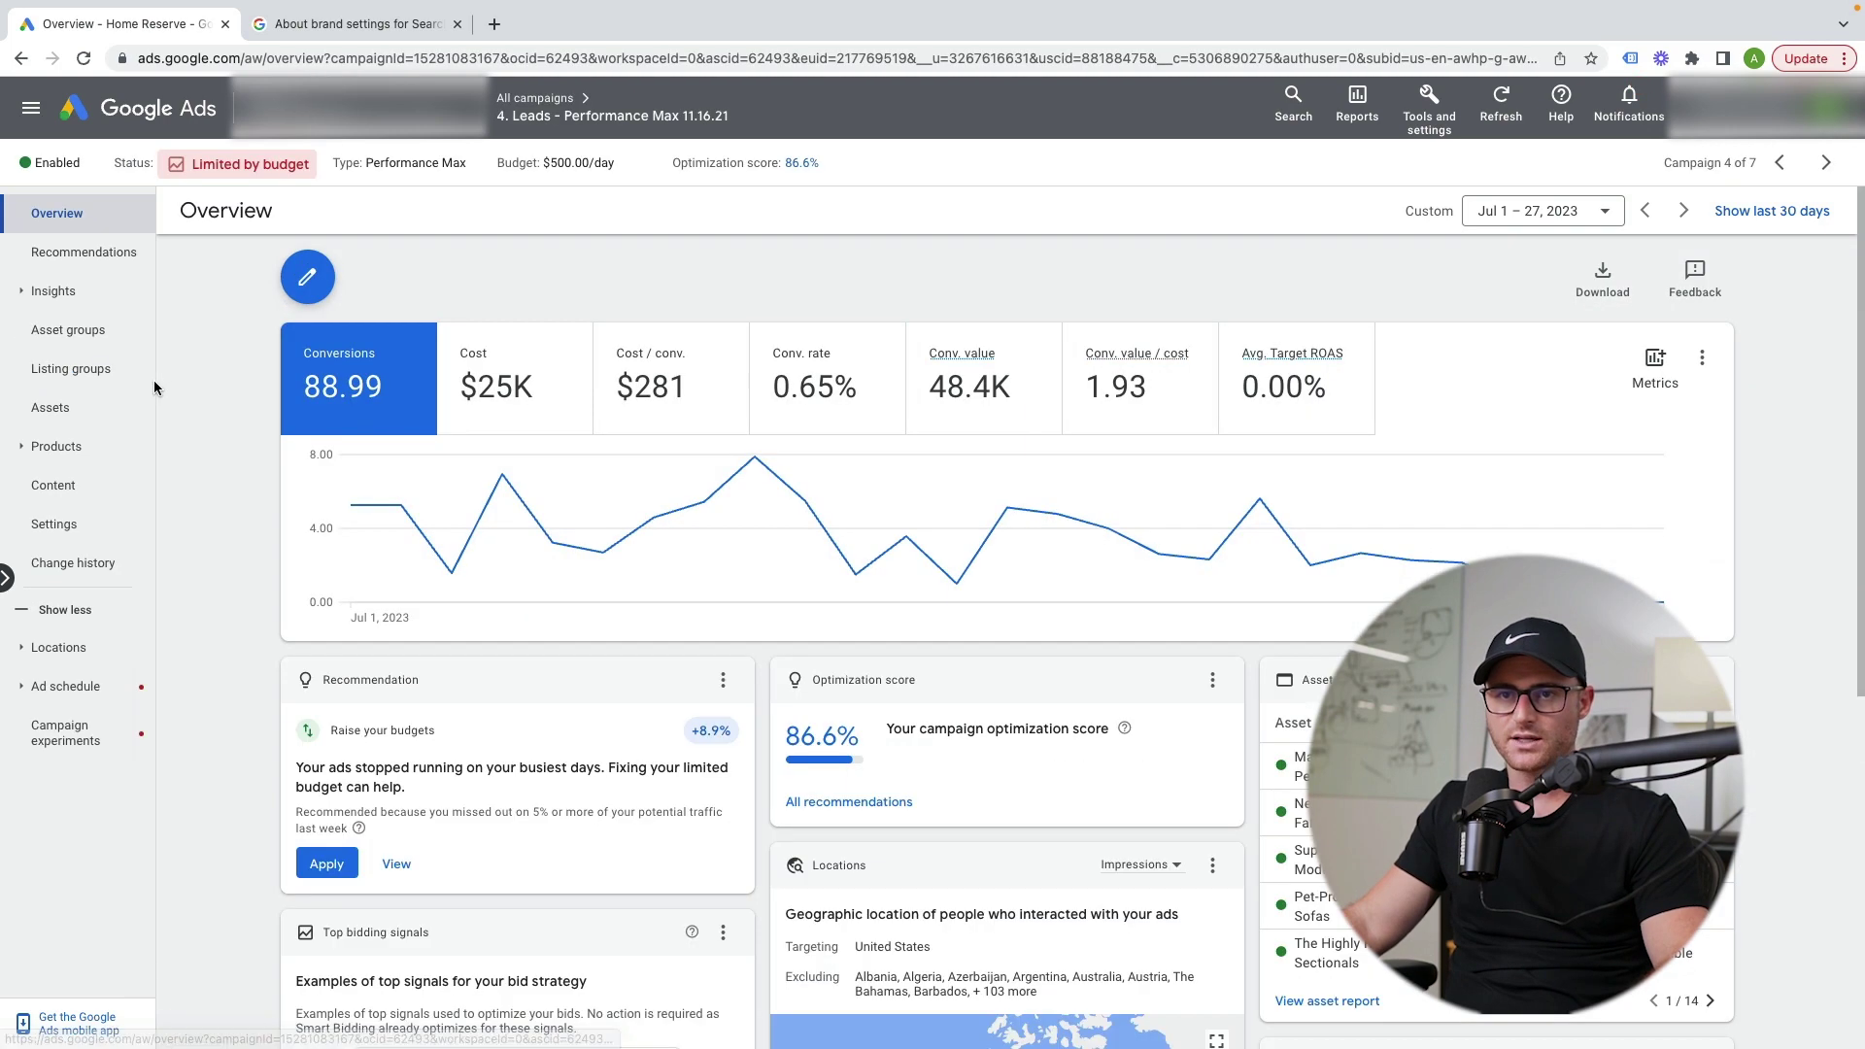
left_click(57, 292)
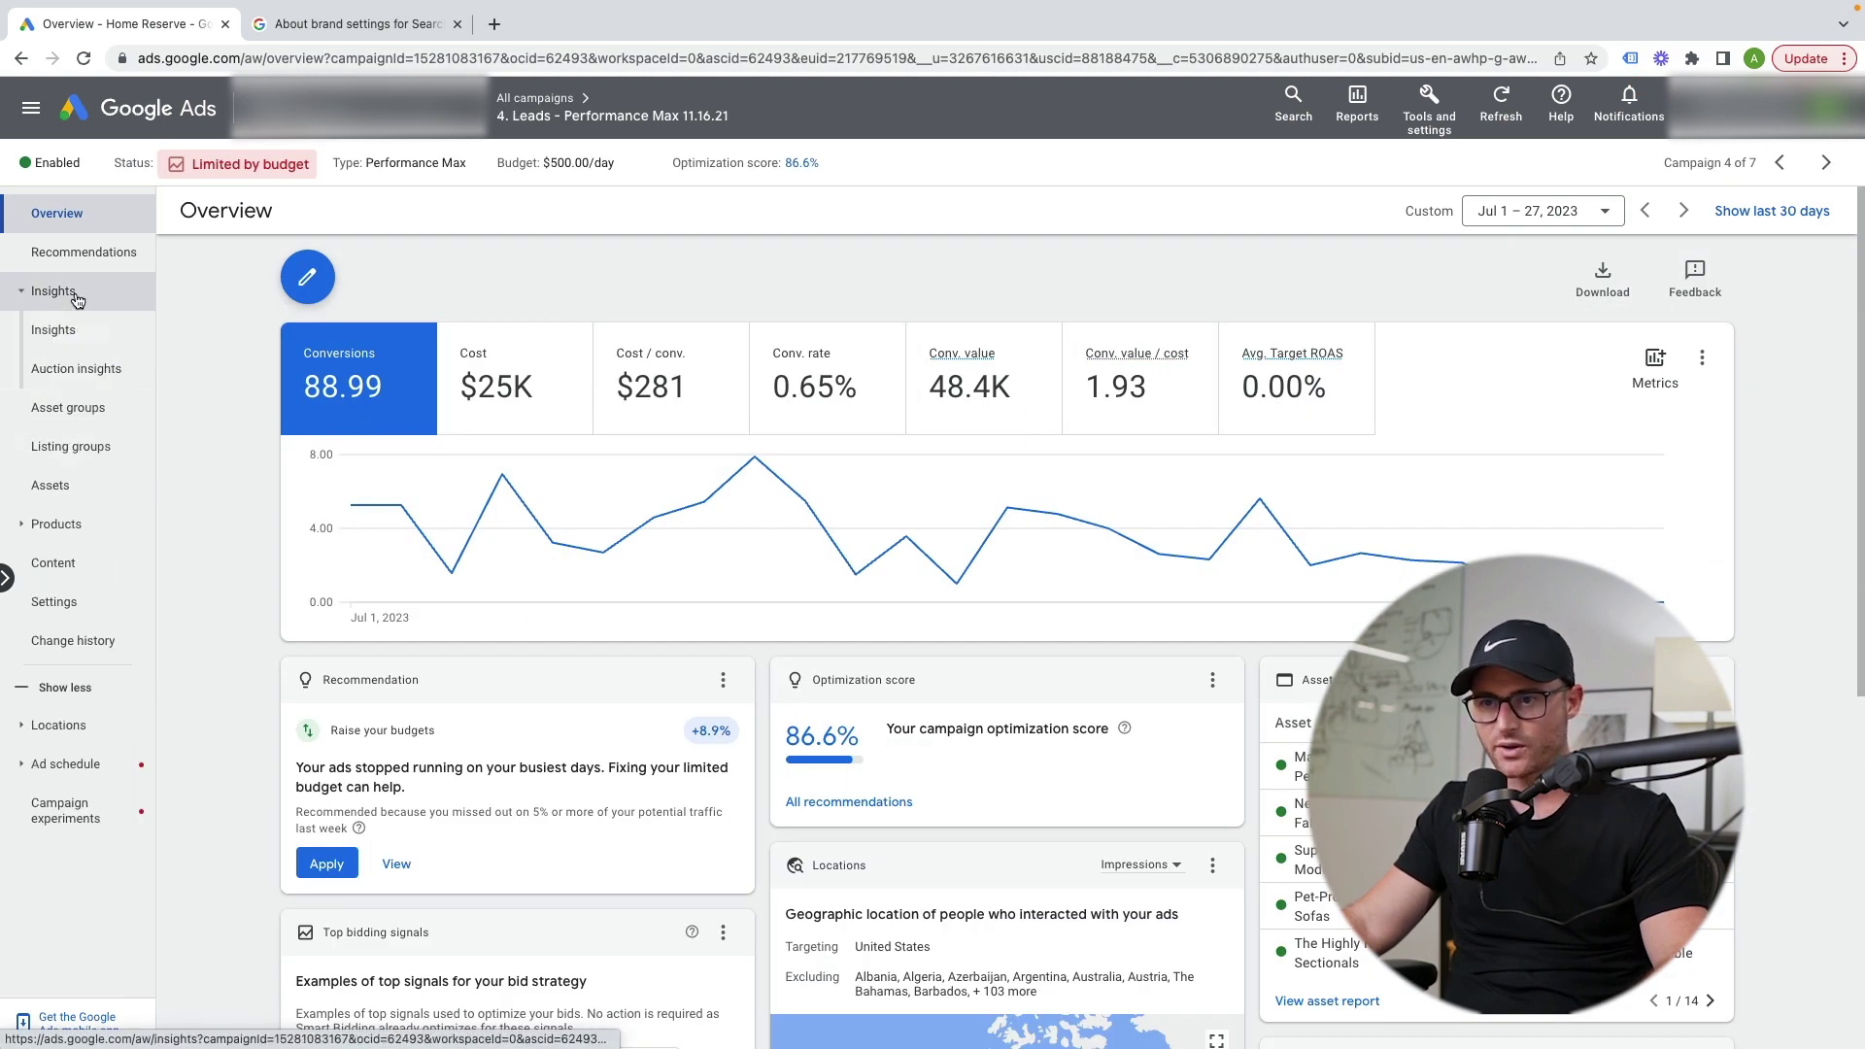